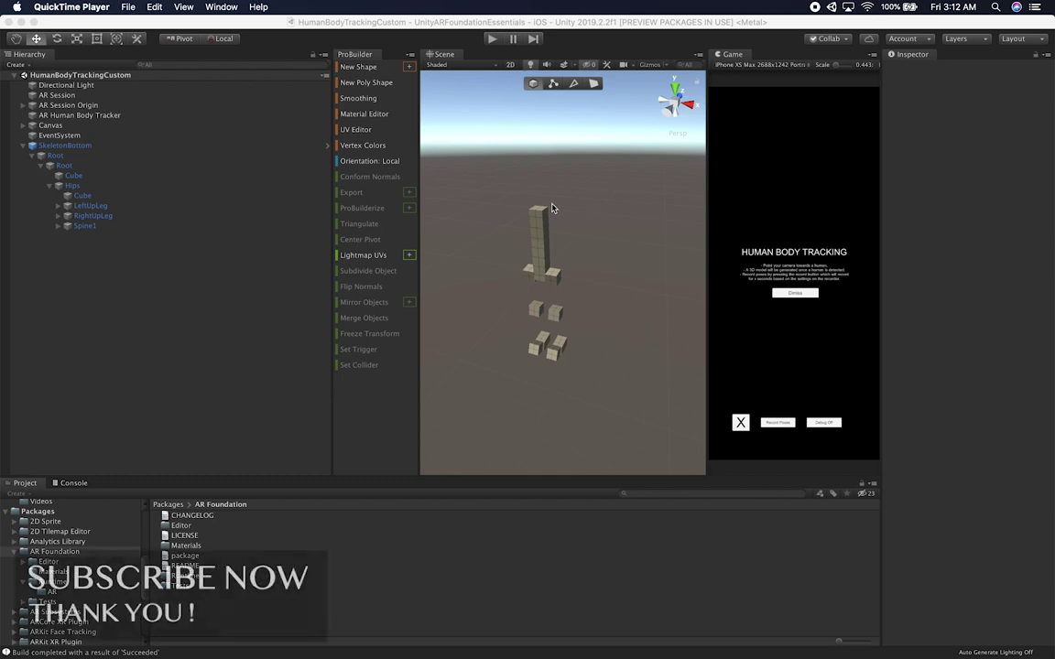
- Select SkeletonBottom to show its Human Bone Controller using Root as Skeleton Root
{"action": "left_click", "coordinate": [119, 145]}
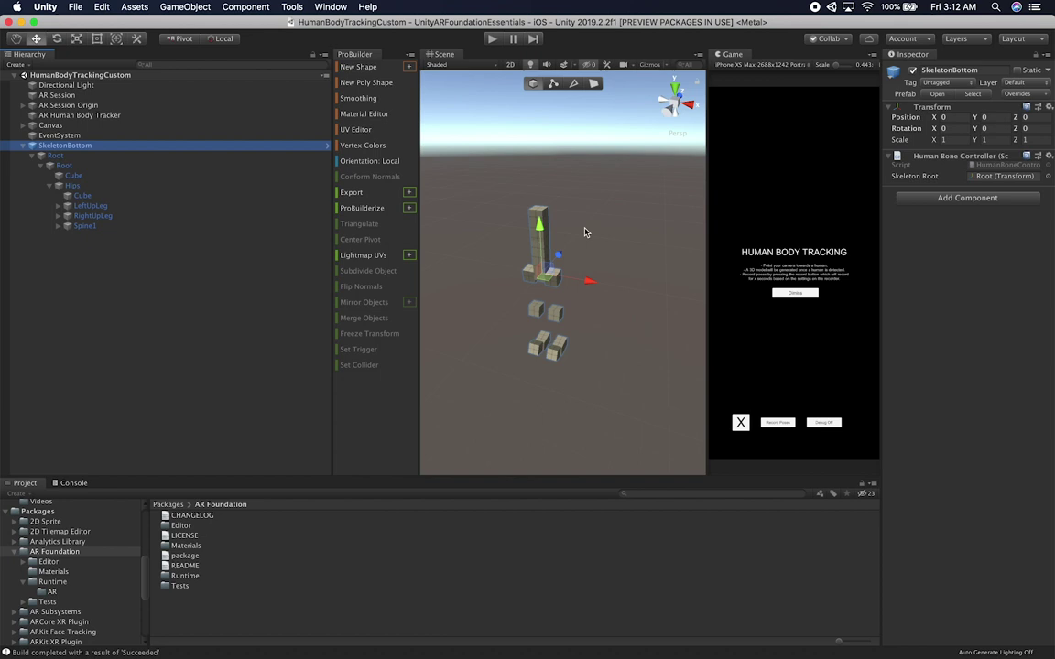
{"action": "left_click", "coordinate": [539, 229]}
{"action": "left_click", "coordinate": [541, 221]}
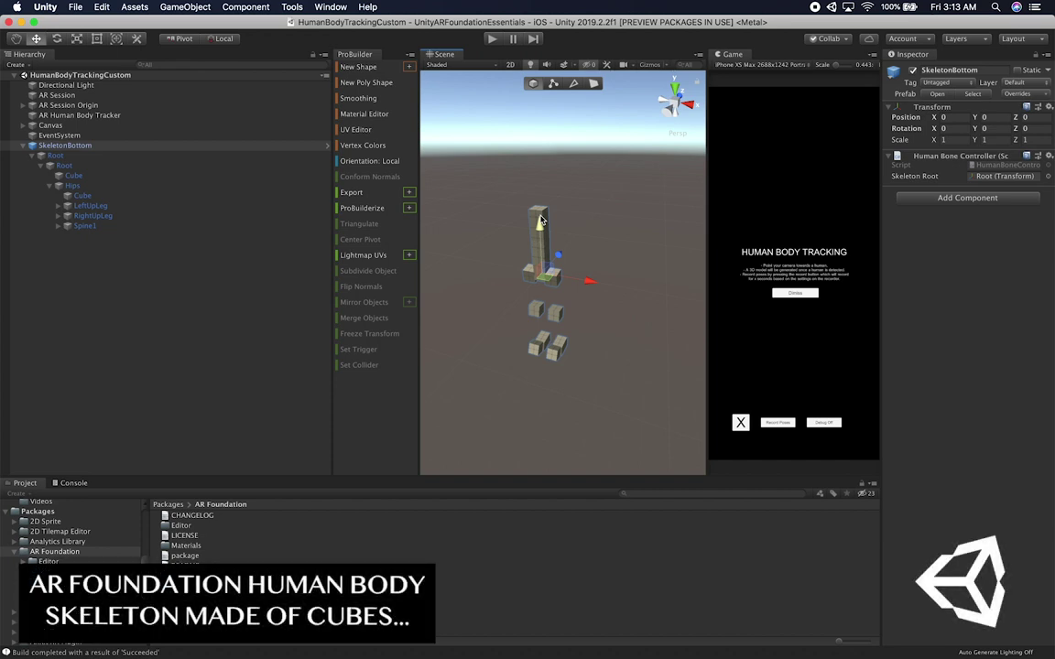
- Collapse SkeletonBottom and open the Assets/Prefabs/Robot folder in the Project panel
{"action": "left_click", "coordinate": [22, 146]}
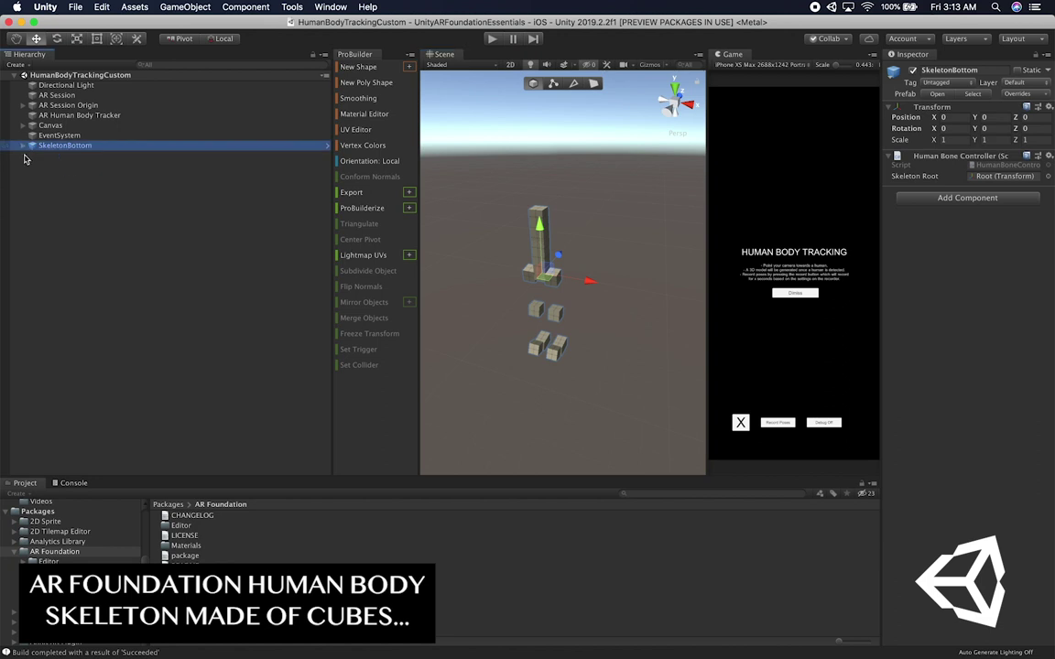
{"action": "scroll", "coordinate": [87, 535], "scroll_direction": "up", "scroll_amount": 4}
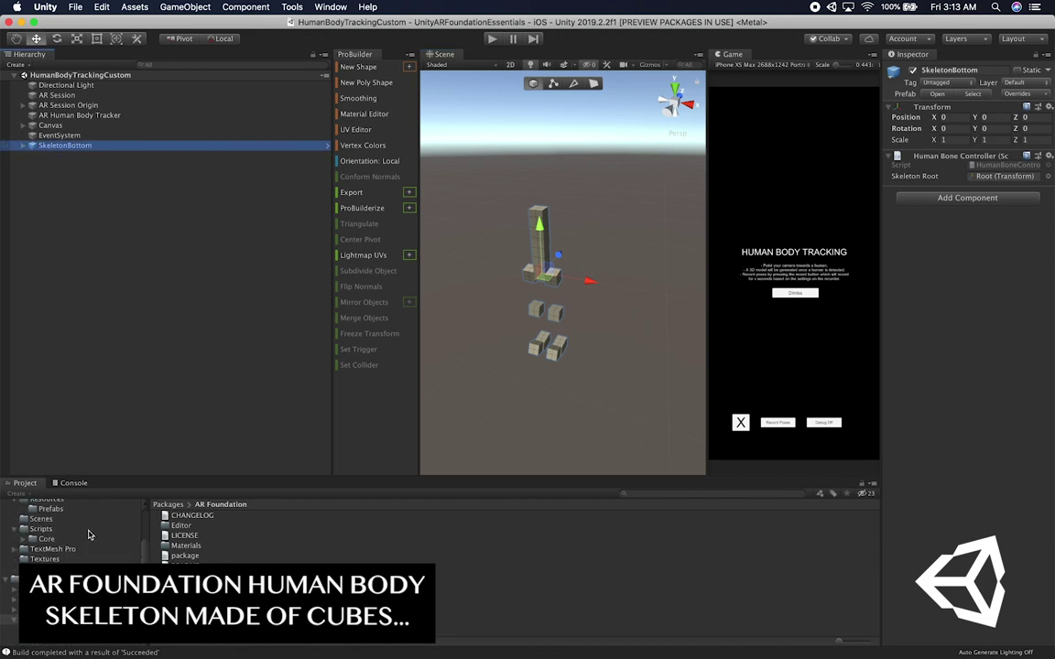
{"action": "scroll", "coordinate": [89, 535], "scroll_direction": "up", "scroll_amount": 3}
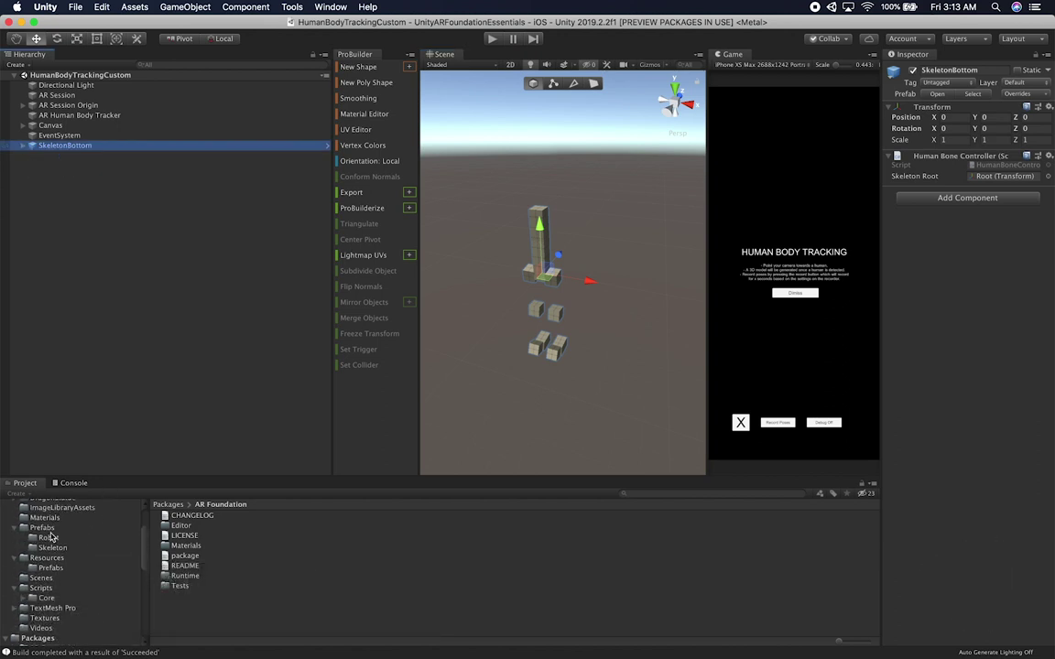
{"action": "left_click", "coordinate": [42, 529]}
{"action": "left_click", "coordinate": [48, 537]}
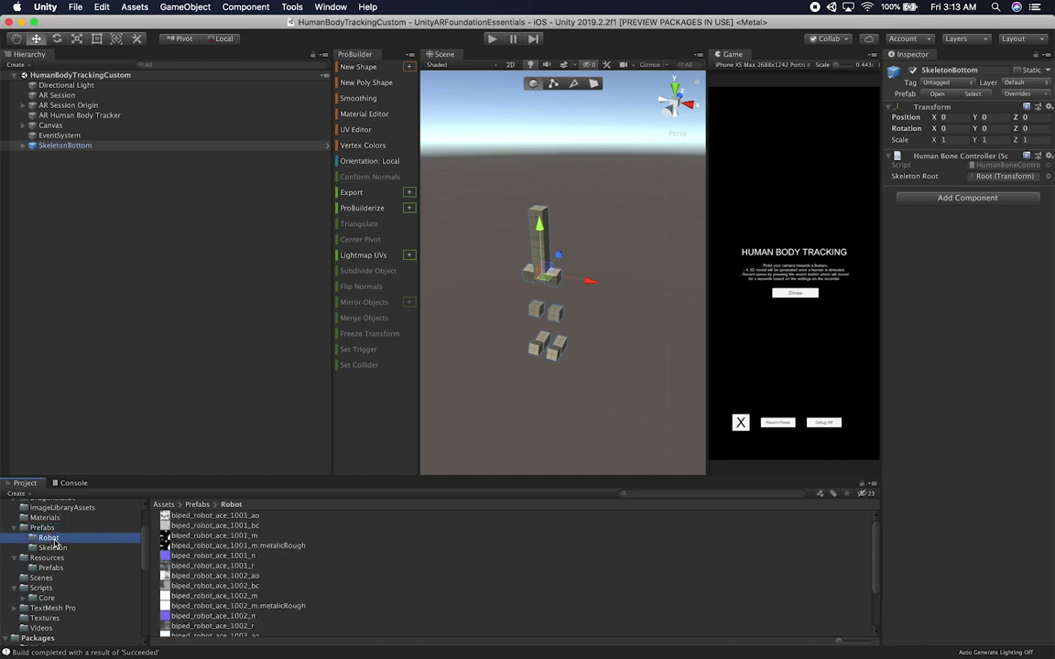
{"action": "scroll", "coordinate": [275, 586], "scroll_direction": "down", "scroll_amount": 5}
- Drag the ControlledRobot prefab into the scene, move it left to X -1.092, and frame it
{"action": "left_click", "coordinate": [197, 632]}
{"action": "left_click_drag", "start_coordinate": [213, 318], "coordinate": [223, 250]}
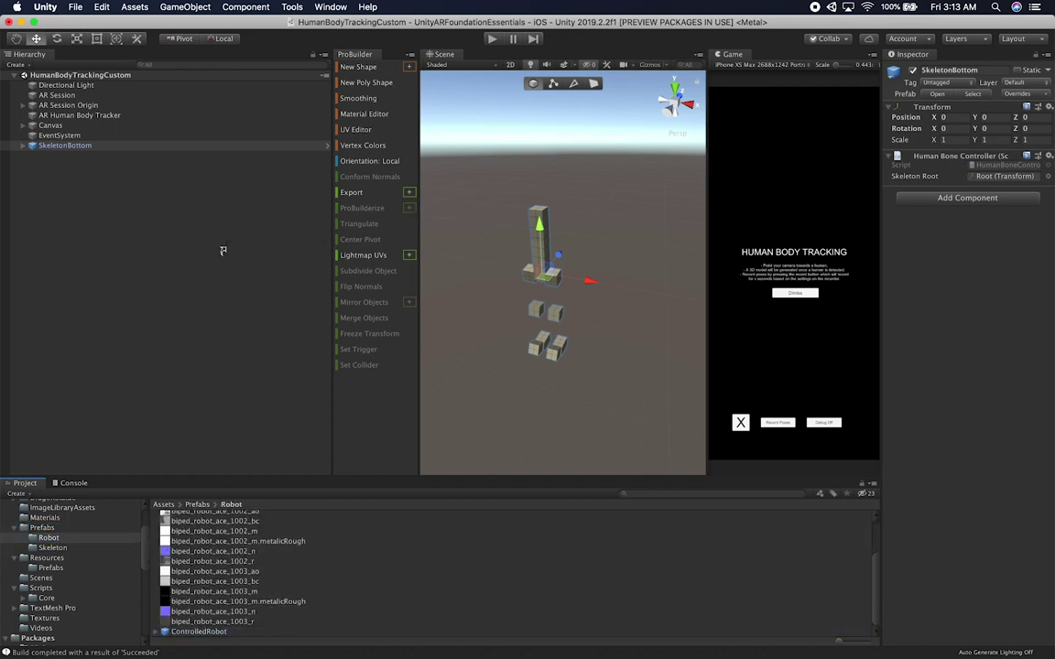
{"action": "left_click_drag", "start_coordinate": [185, 214], "coordinate": [195, 214]}
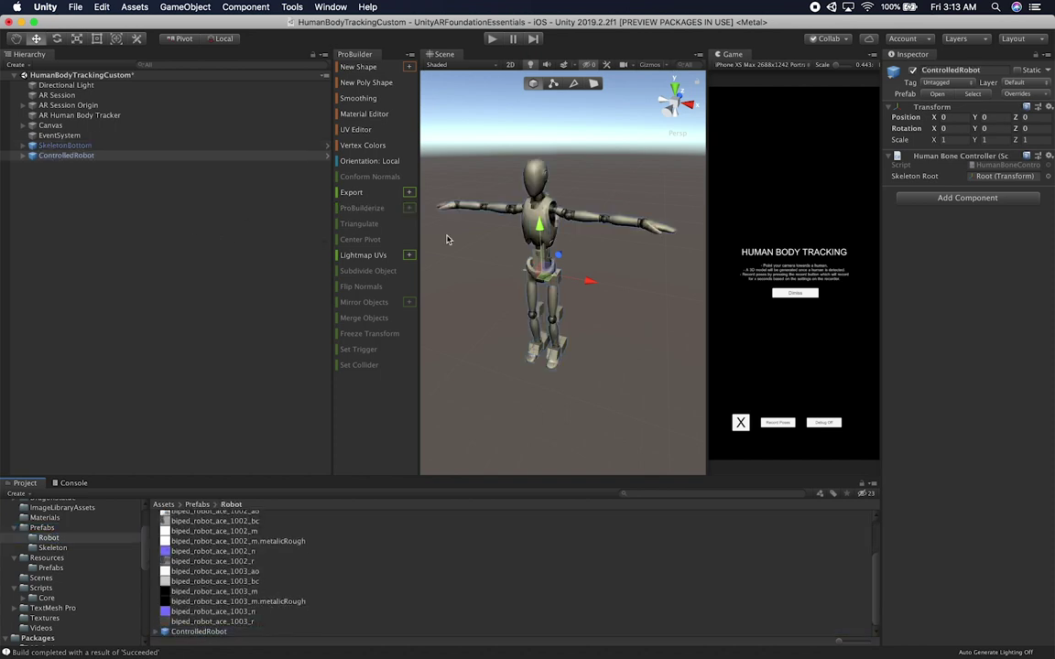
{"action": "left_click_drag", "start_coordinate": [596, 289], "coordinate": [494, 268]}
{"action": "key", "text": "f"}
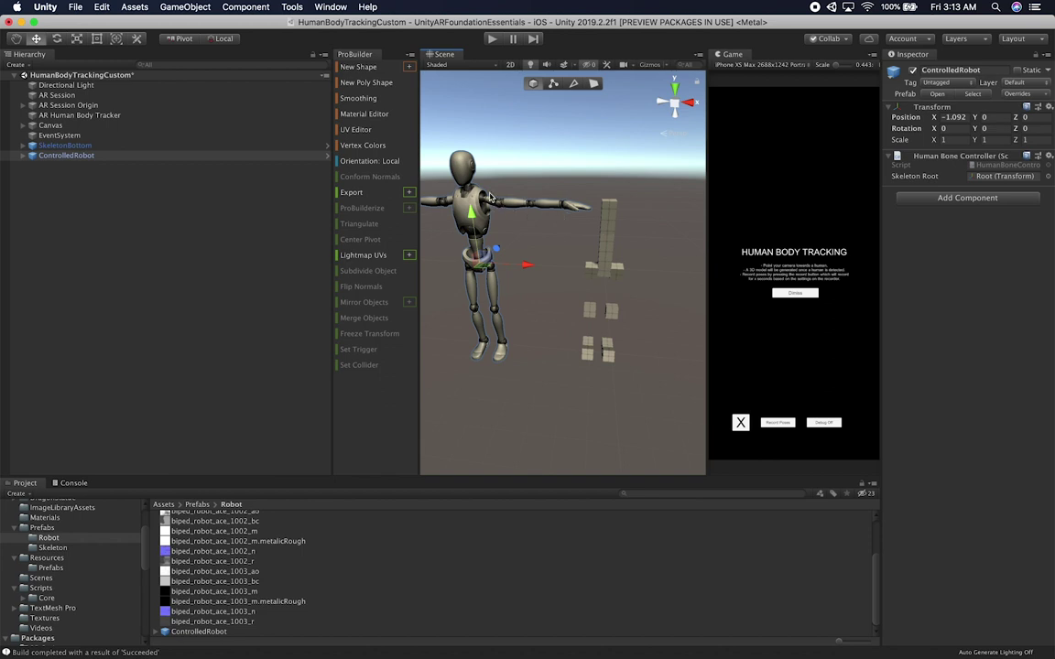
{"action": "left_click_drag", "start_coordinate": [556, 221], "coordinate": [522, 213], "text": "alt"}
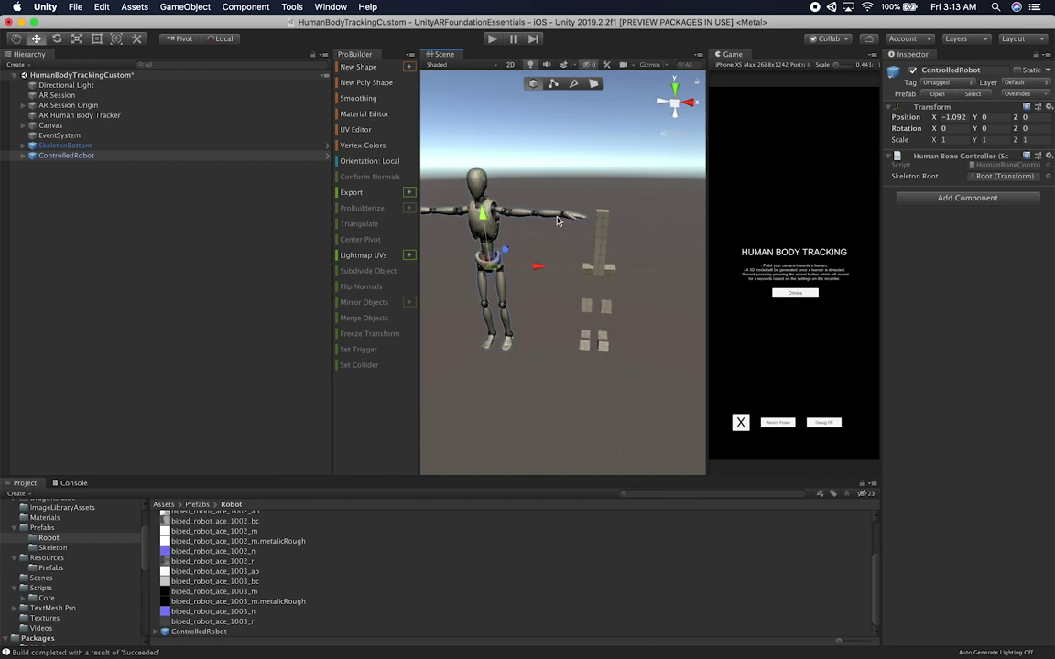
- Expand ControlledRobot and SkeletonBottom, open Prefabs/Skeleton, and select the cube skeleton
{"action": "left_click", "coordinate": [24, 158]}
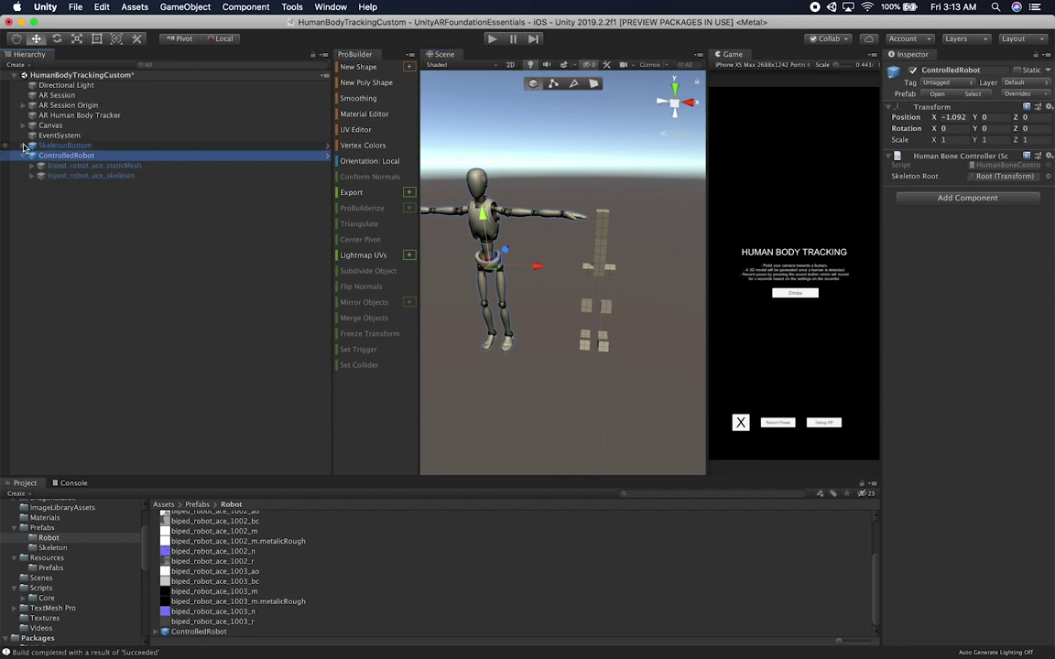
{"action": "left_click", "coordinate": [24, 147]}
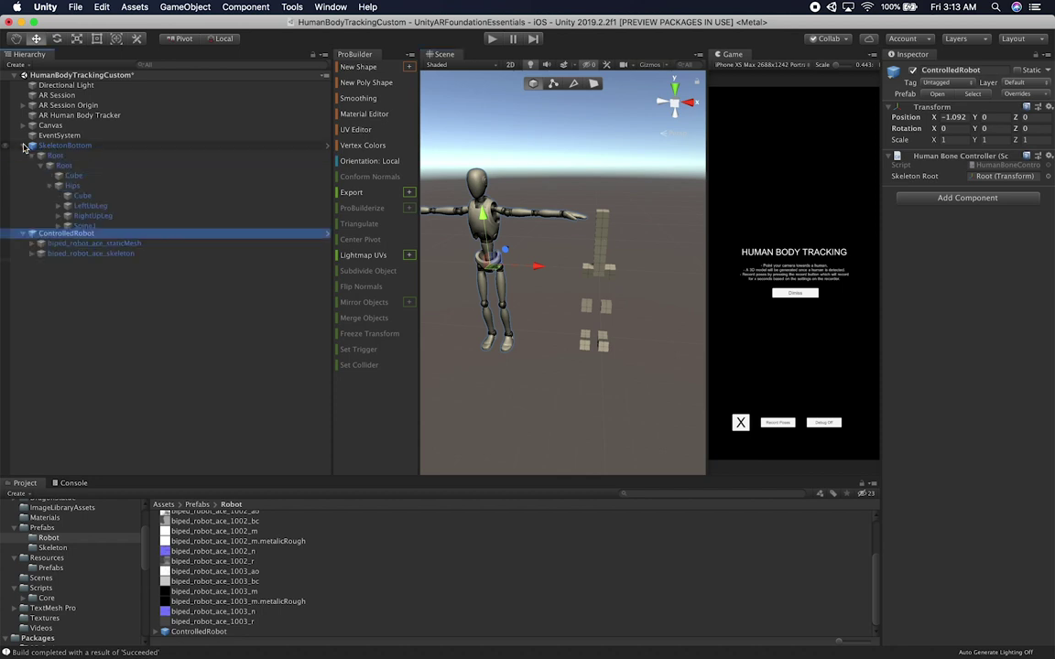
{"action": "left_click", "coordinate": [59, 548]}
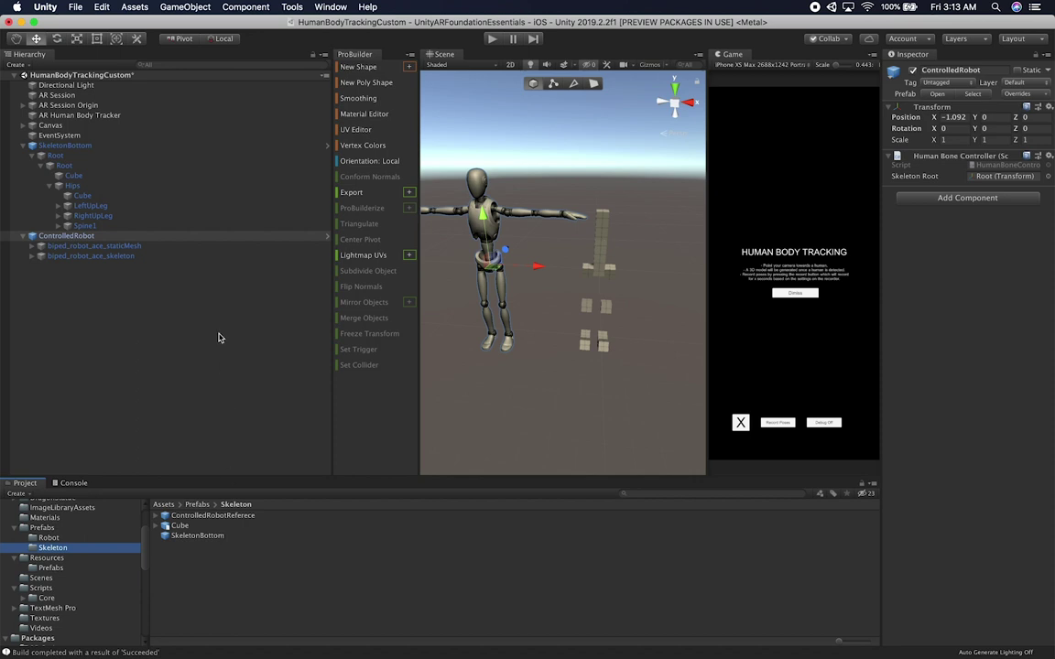
{"action": "left_click", "coordinate": [604, 248]}
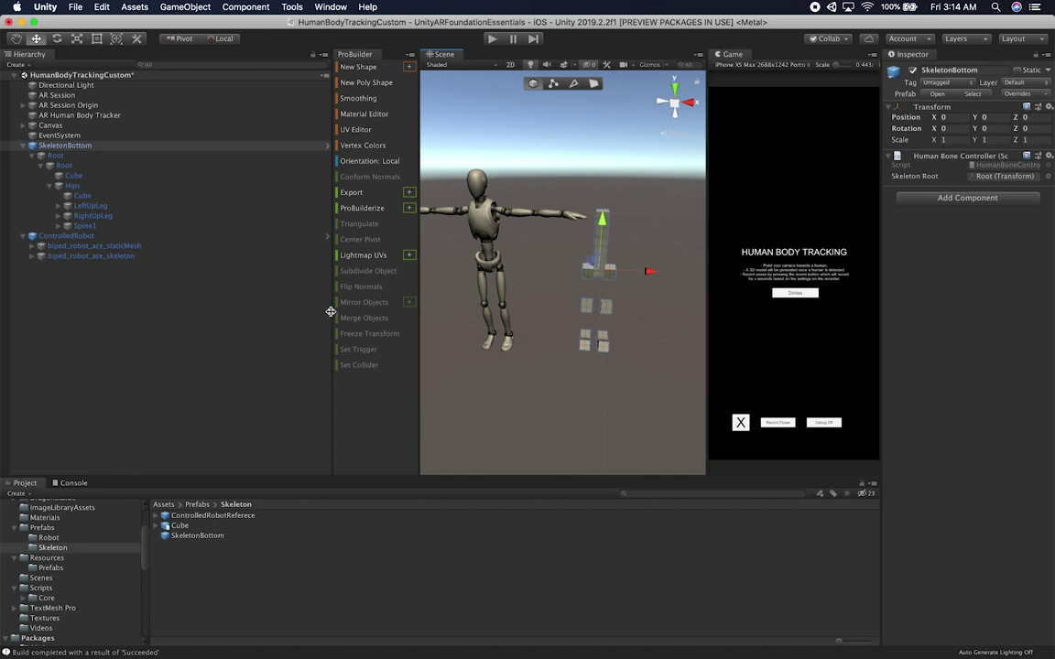
{"action": "left_click_drag", "start_coordinate": [331, 311], "coordinate": [213, 316]}
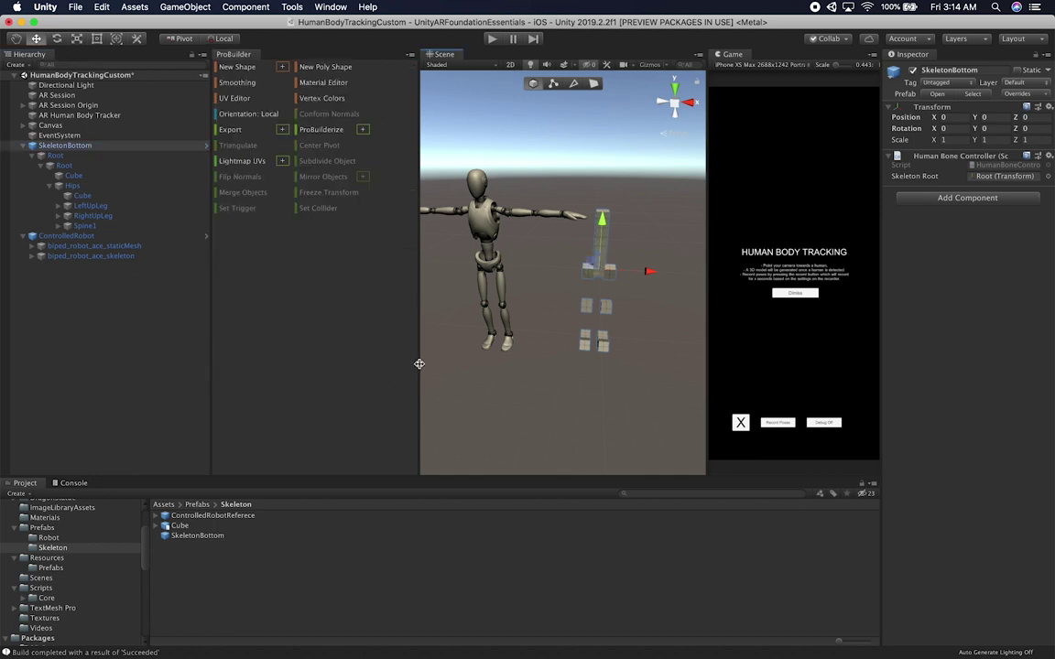
- Widen the Scene view and compare the Root bones of the robot and cube skeleton
{"action": "left_click_drag", "start_coordinate": [420, 364], "coordinate": [316, 362]}
{"action": "mouse_move", "coordinate": [431, 352]}
{"action": "left_mouse_down", "text": "alt"}
{"action": "mouse_move", "coordinate": [466, 336]}
{"action": "mouse_move", "coordinate": [458, 355]}
{"action": "mouse_move", "coordinate": [327, 366]}
{"action": "mouse_move", "coordinate": [447, 340]}
{"action": "left_mouse_up", "text": "alt"}
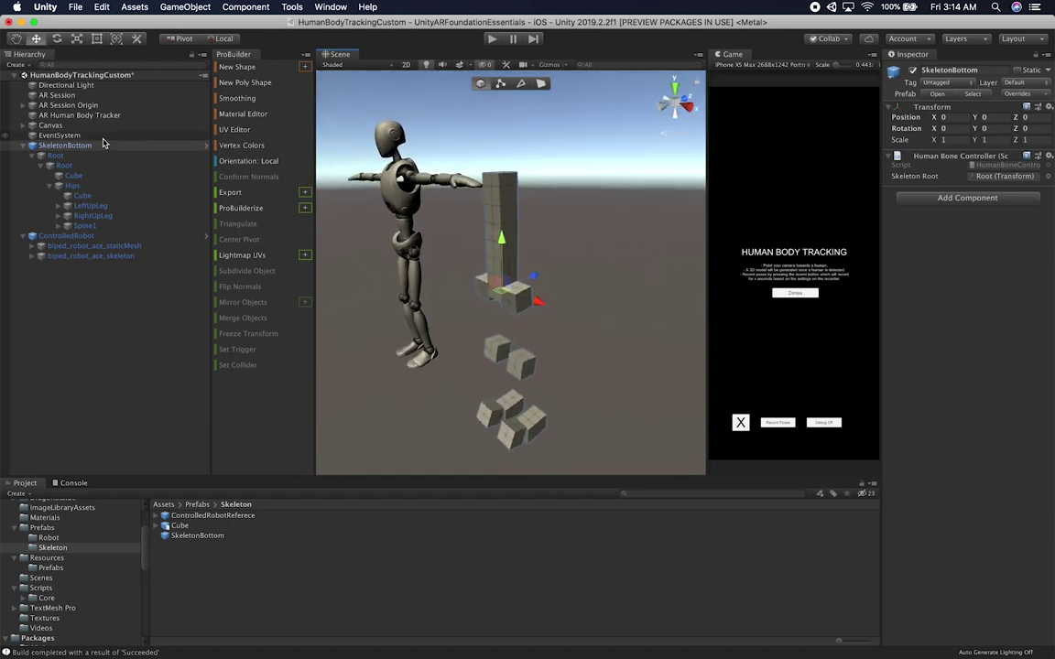
{"action": "left_click", "coordinate": [33, 256]}
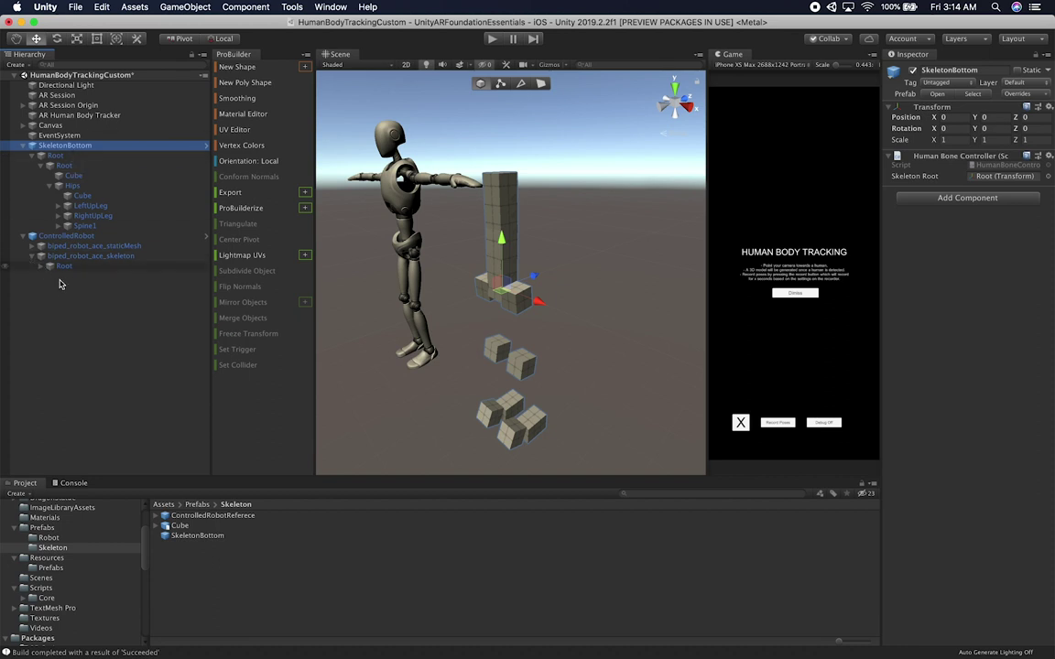
{"action": "left_click", "coordinate": [79, 157]}
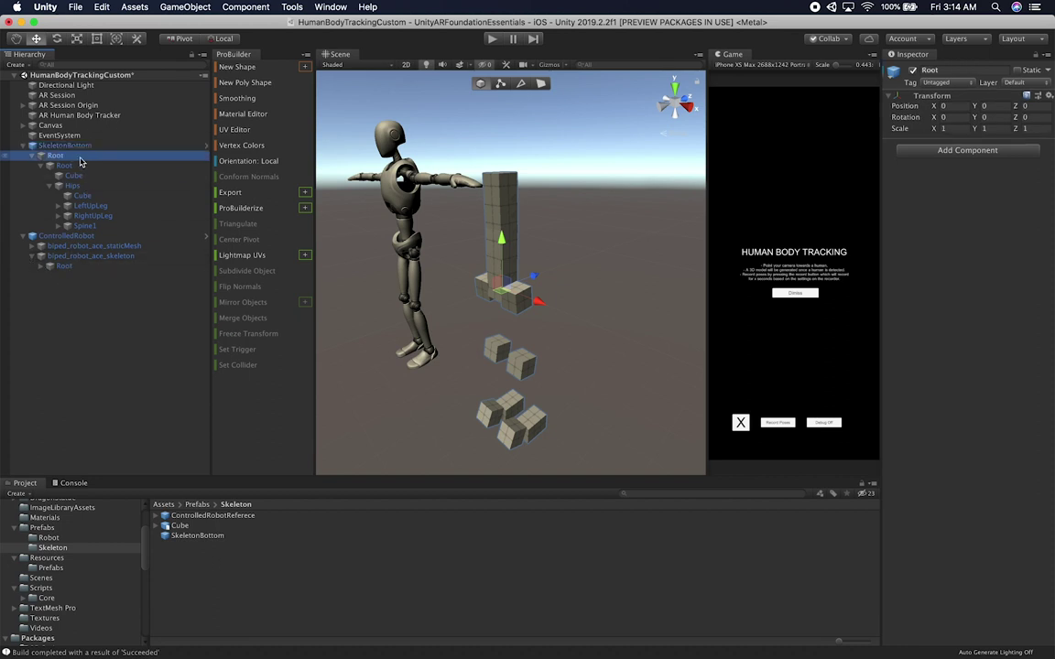
{"action": "left_click", "coordinate": [55, 266]}
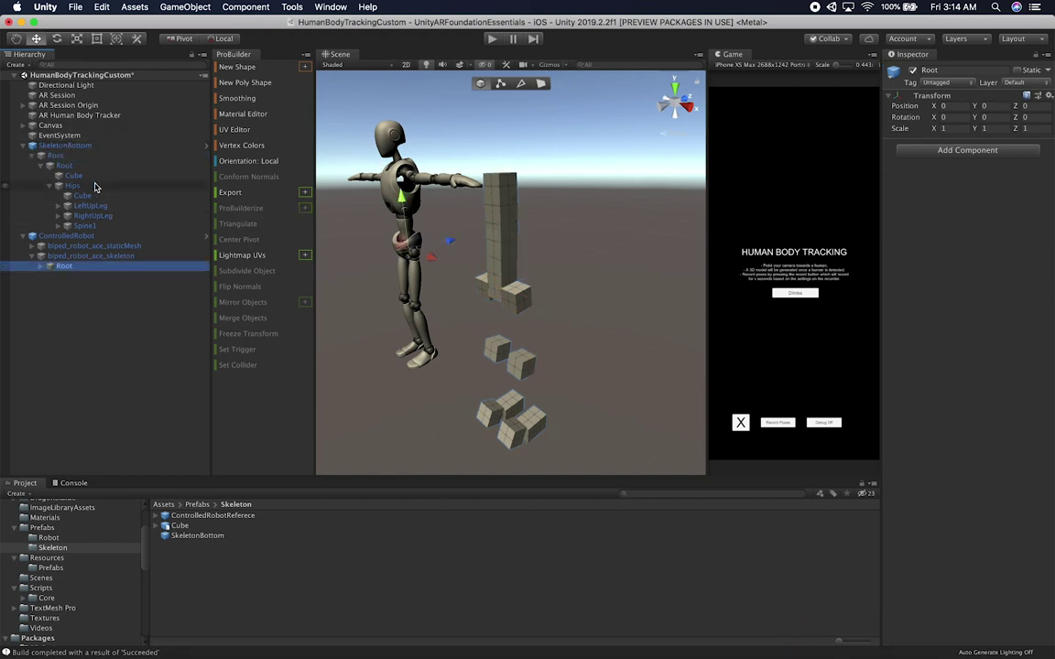
- Unfold the robot's inner Root and compare its Root and Hips with SkeletonBottom's
{"action": "left_click", "coordinate": [41, 266]}
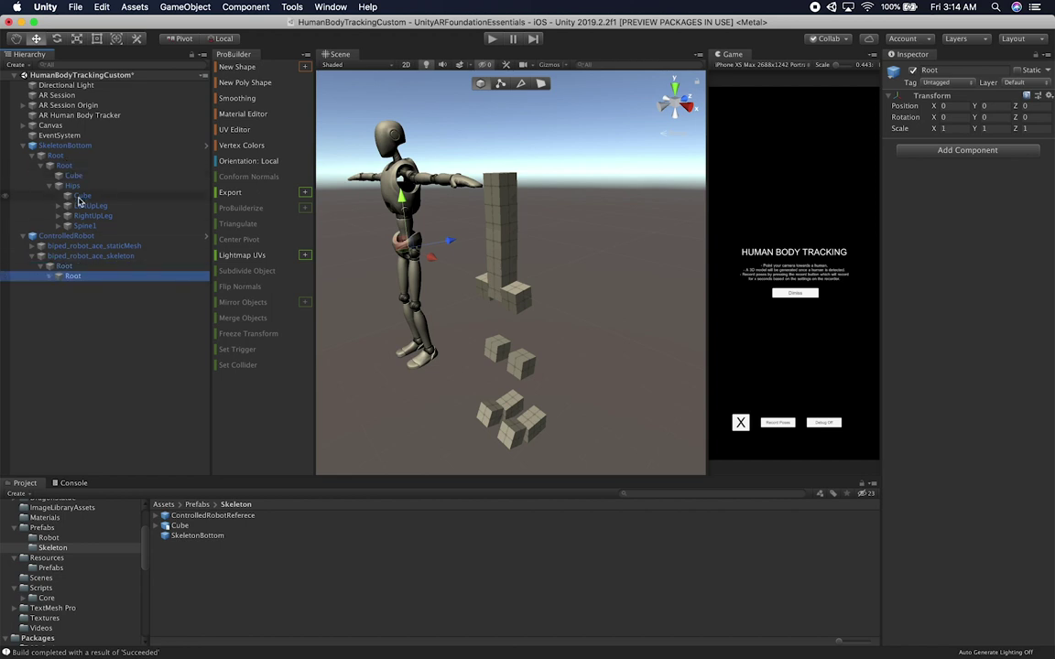
{"action": "left_click", "coordinate": [76, 167]}
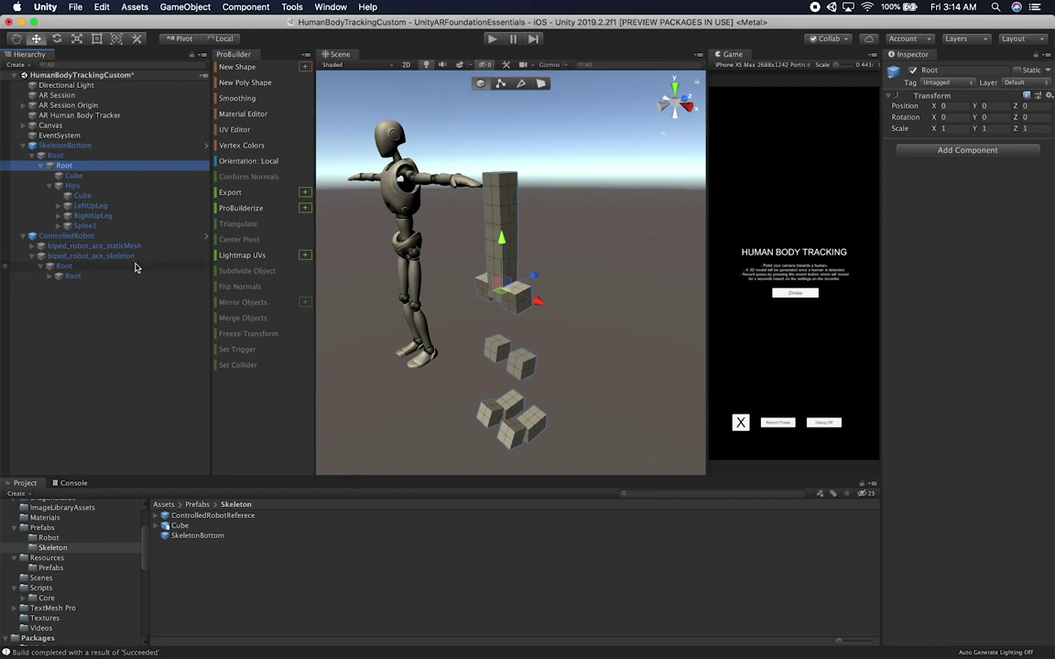
{"action": "left_click", "coordinate": [54, 278]}
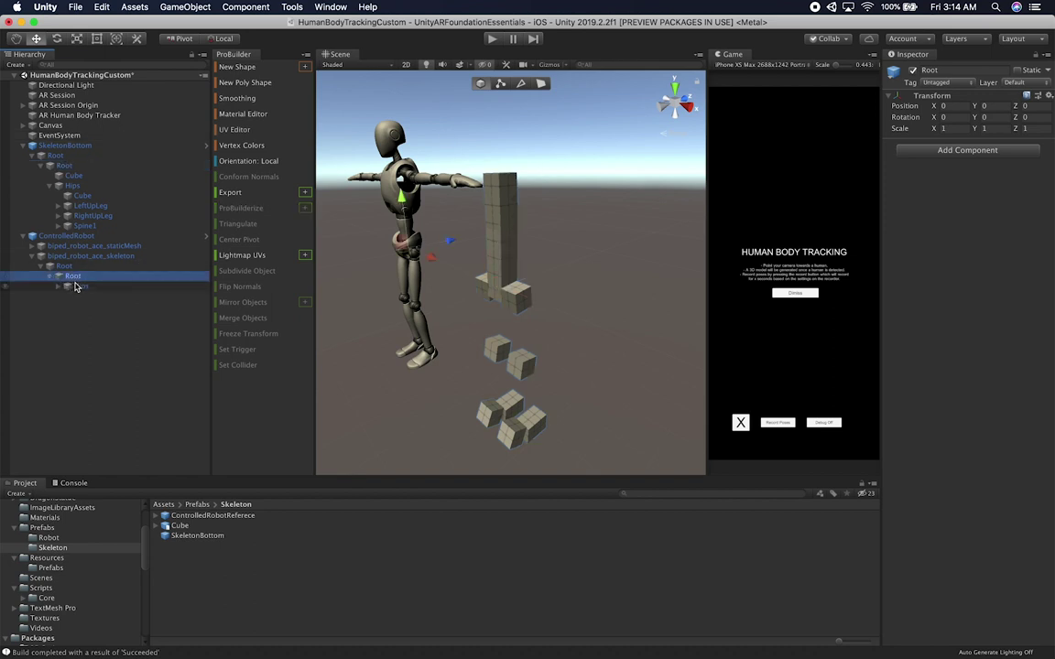
{"action": "left_click", "coordinate": [99, 186]}
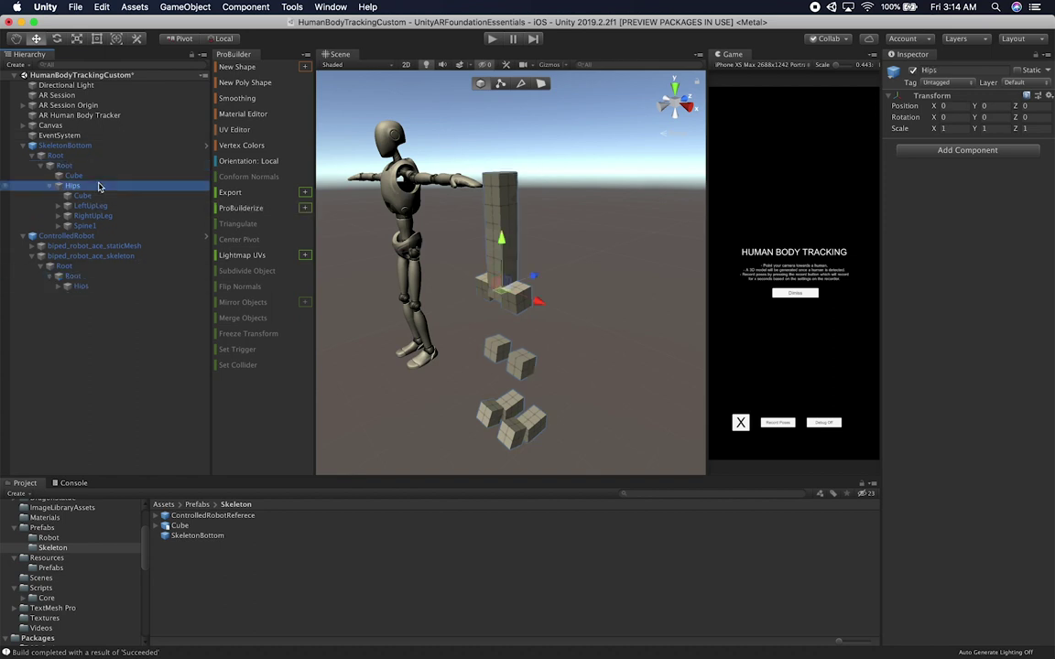
{"action": "left_click", "coordinate": [80, 286]}
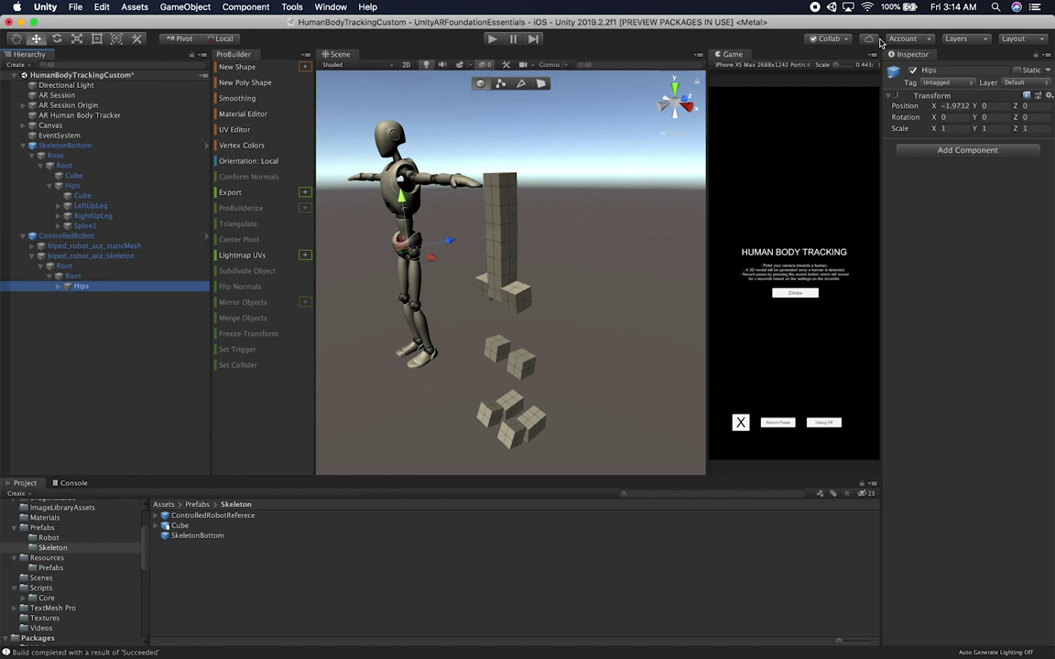
- Compare LeftUpLeg, RightUpLeg and Spine1 transforms between robot and cube skeleton, then expand Spine1
{"action": "left_click", "coordinate": [57, 285]}
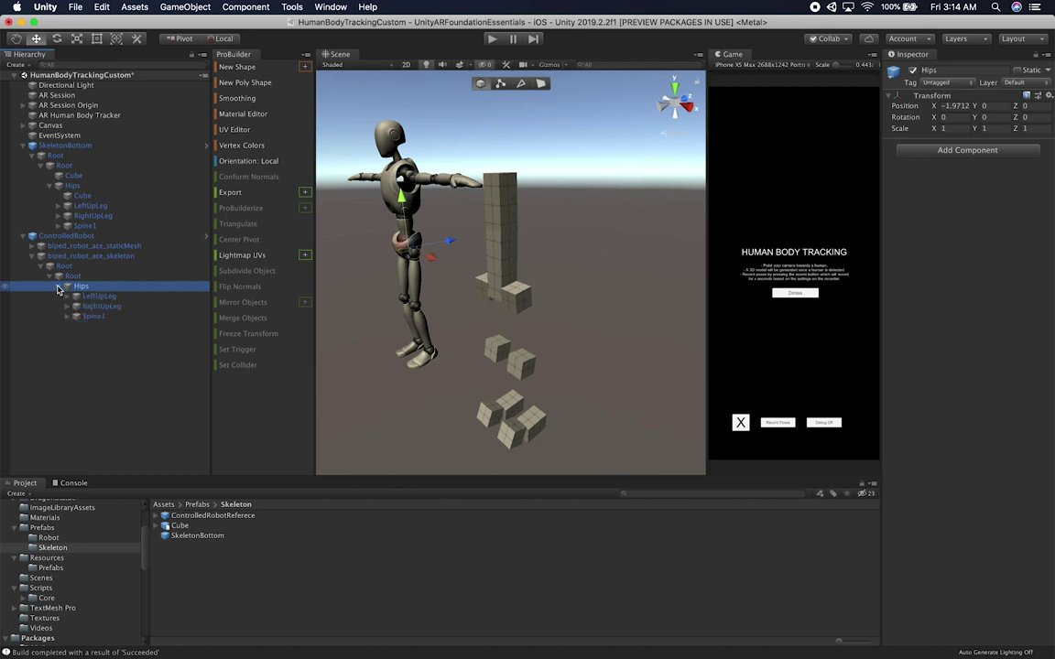
{"action": "left_click", "coordinate": [81, 297]}
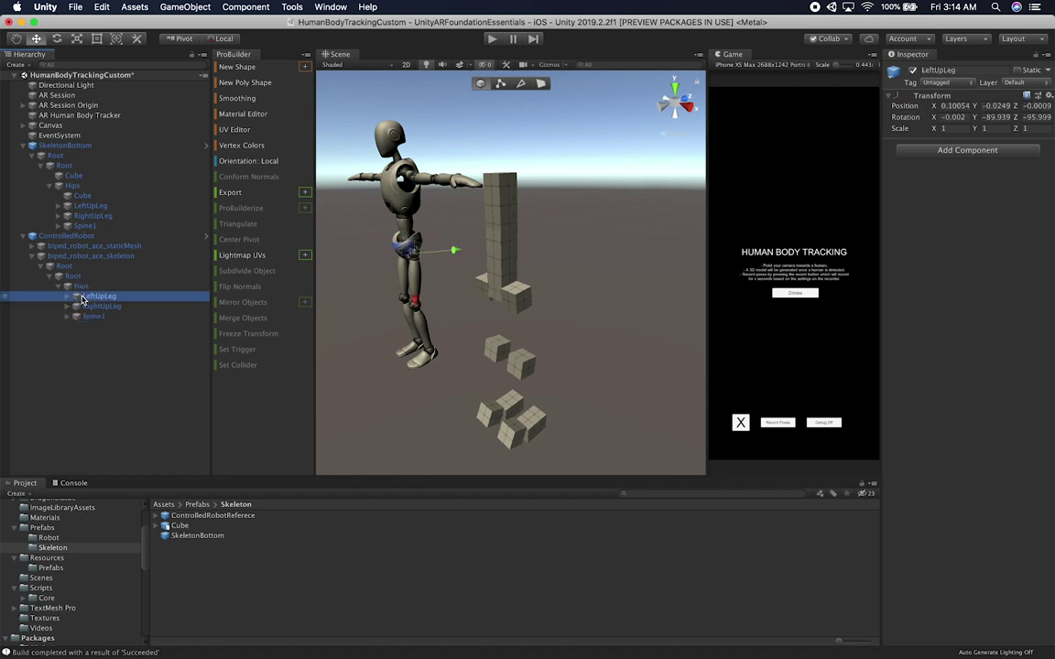
{"action": "left_click", "coordinate": [87, 207]}
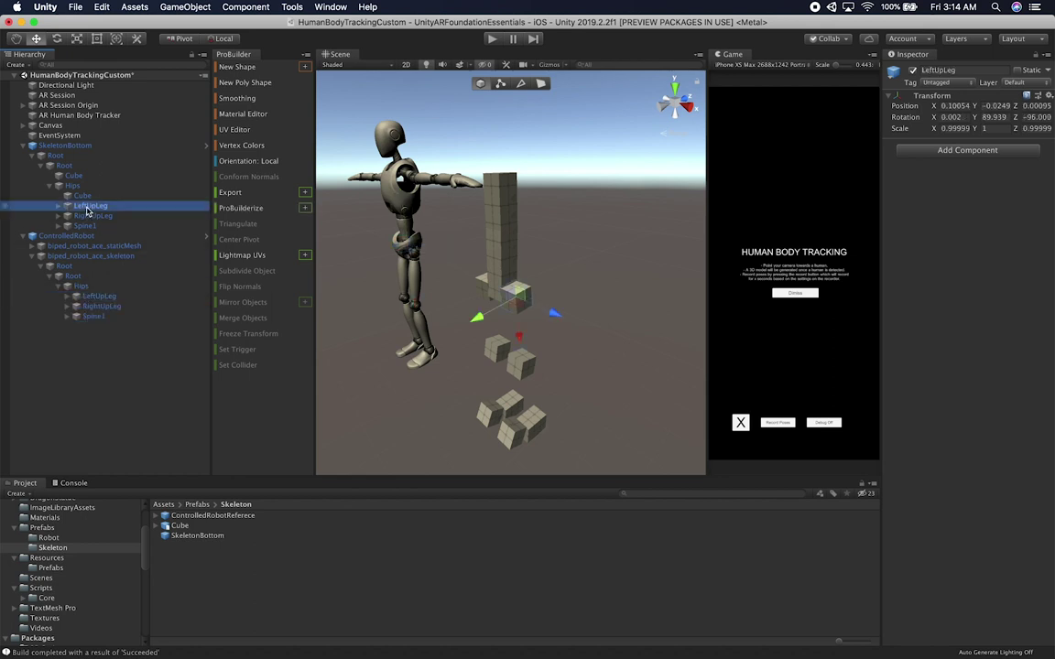
{"action": "left_click", "coordinate": [93, 297]}
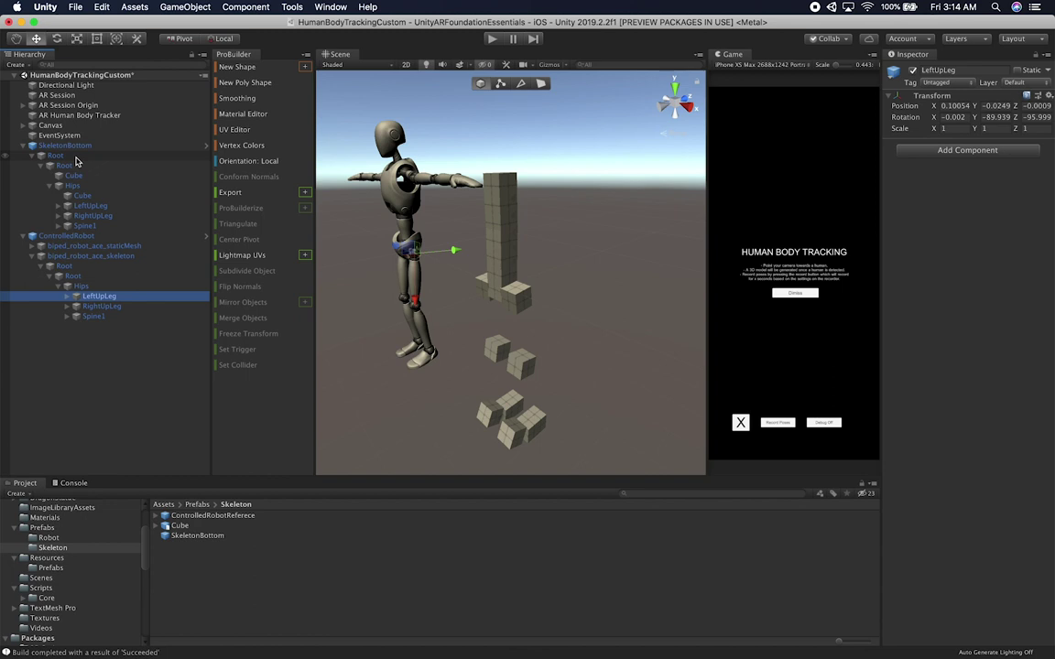
{"action": "left_click", "coordinate": [84, 207]}
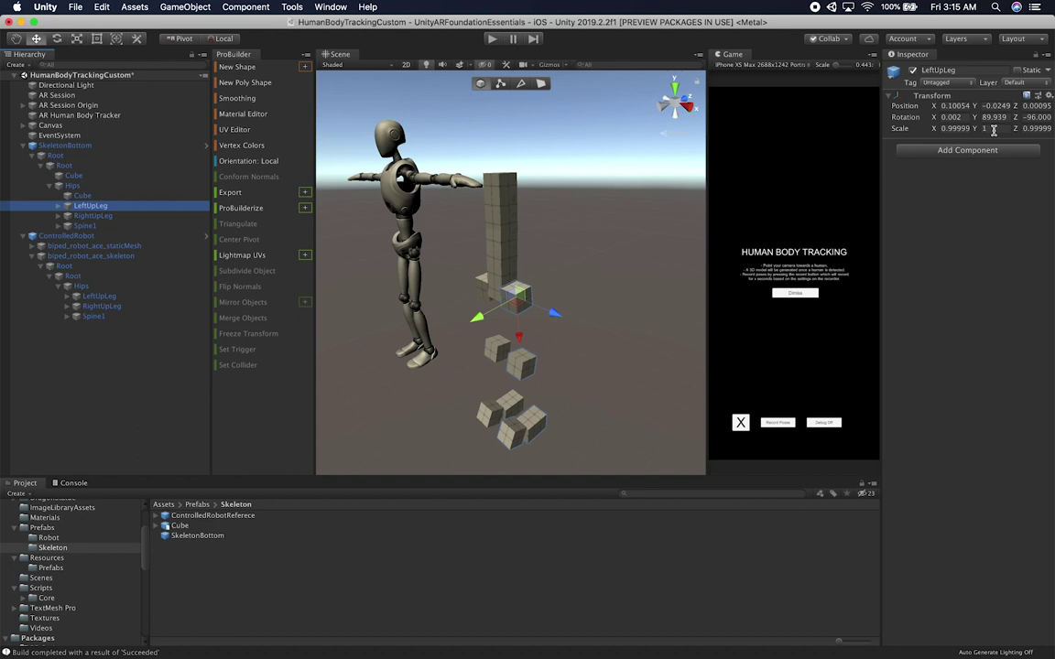
{"action": "left_click", "coordinate": [83, 216]}
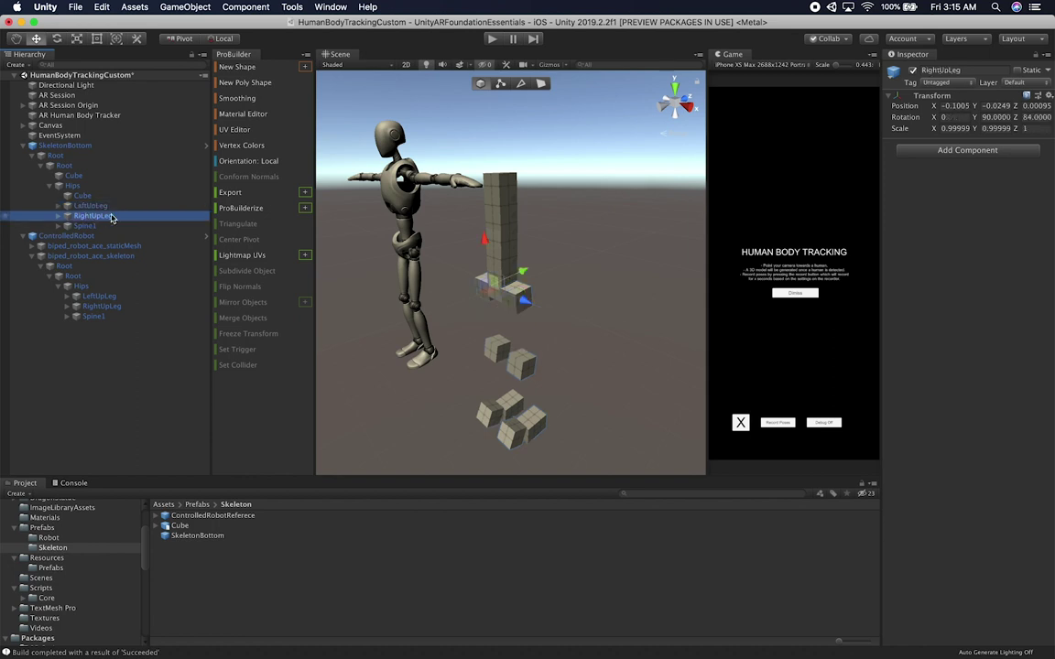
{"action": "left_click", "coordinate": [102, 227]}
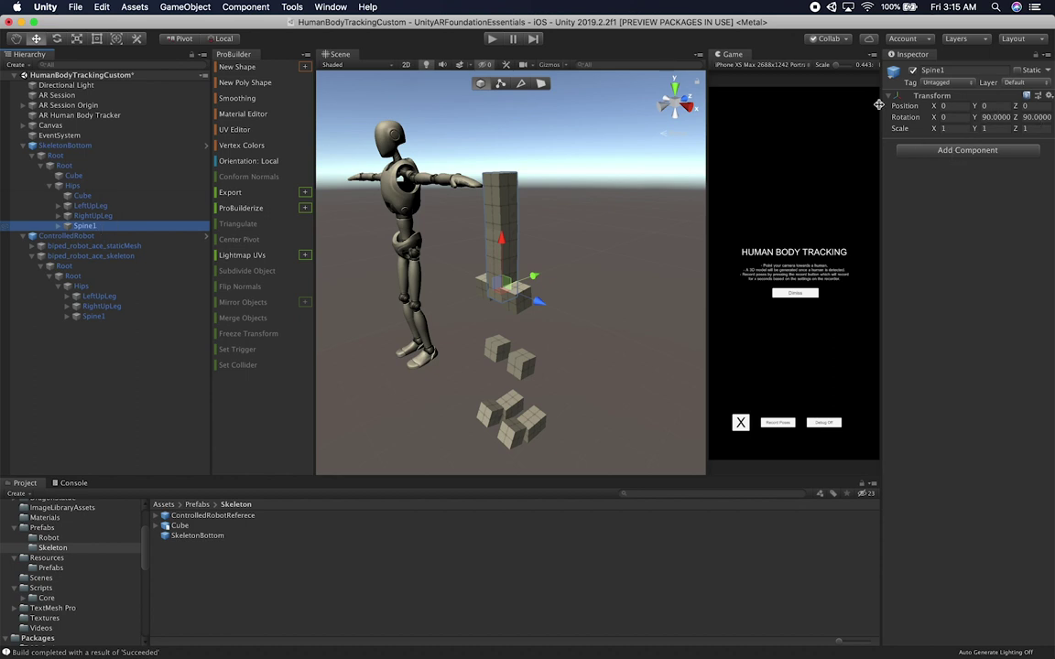
{"action": "left_click", "coordinate": [57, 226]}
- Unfold SkeletonBottom's Spine2, Spine3 and Spine4 bones with their cubes, selecting Spine4
{"action": "left_click", "coordinate": [67, 246]}
{"action": "left_click", "coordinate": [92, 246]}
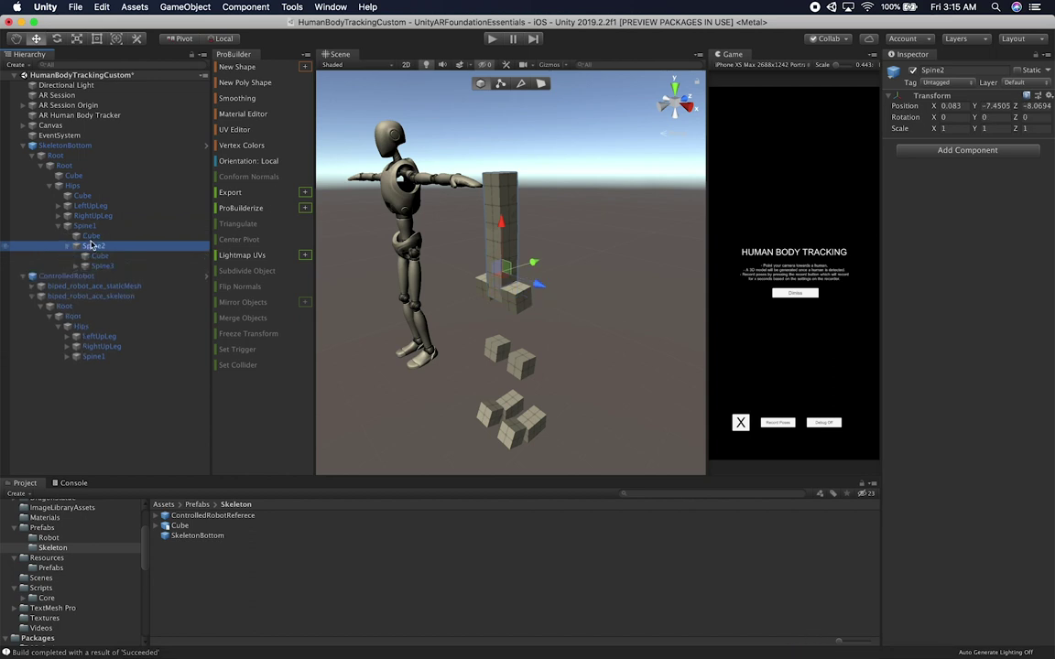
{"action": "left_click", "coordinate": [92, 236]}
{"action": "left_click", "coordinate": [96, 255]}
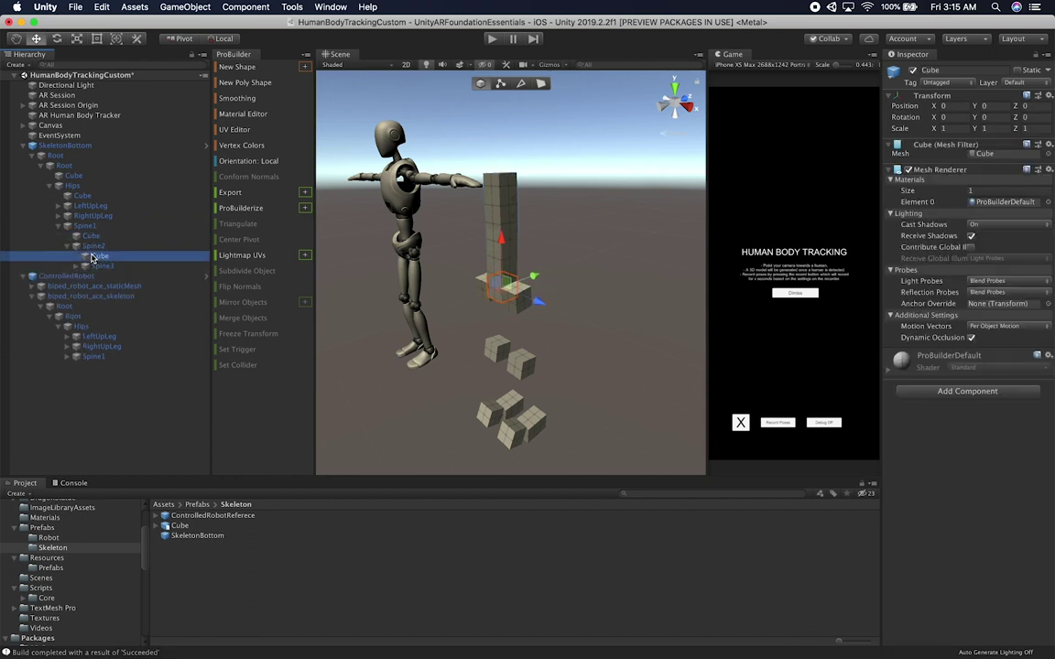
{"action": "left_click", "coordinate": [76, 266]}
{"action": "left_click", "coordinate": [103, 276]}
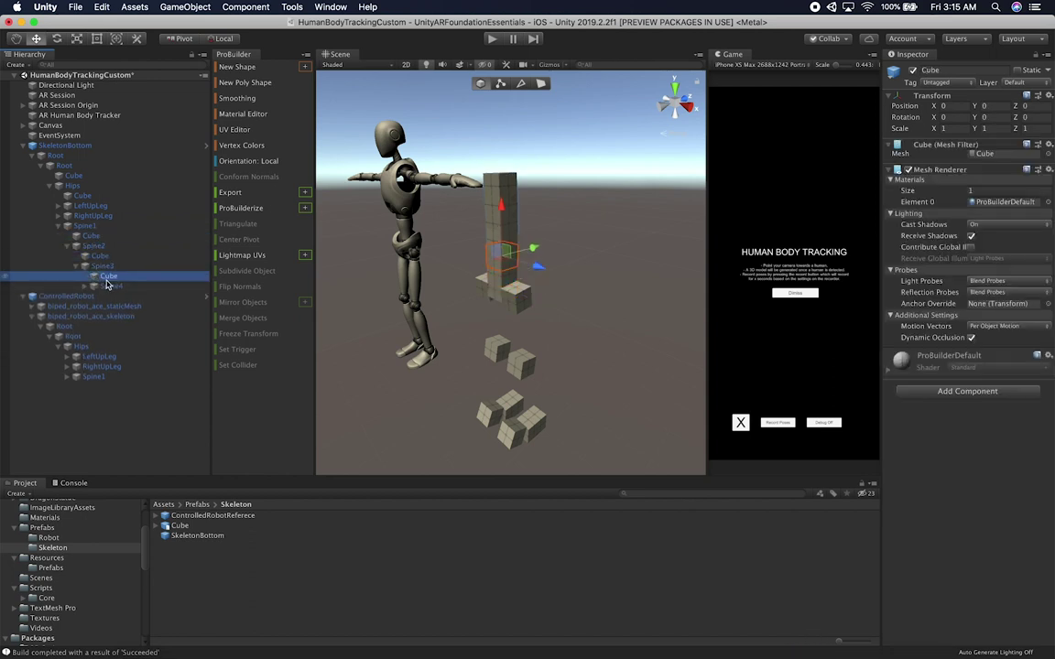
{"action": "left_click", "coordinate": [85, 285]}
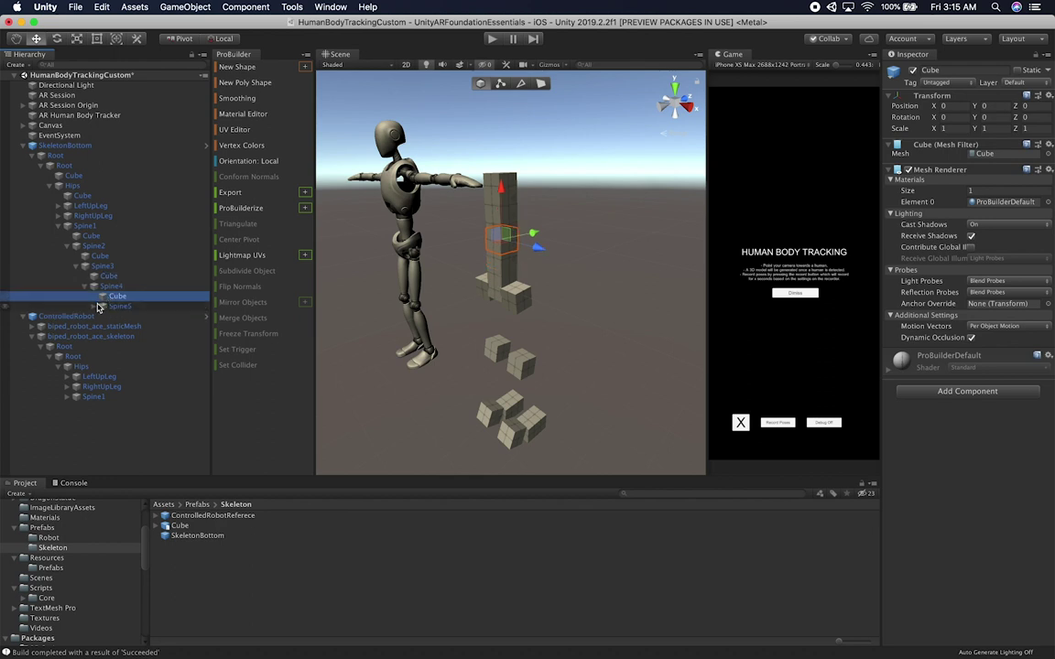
{"action": "left_click", "coordinate": [108, 287]}
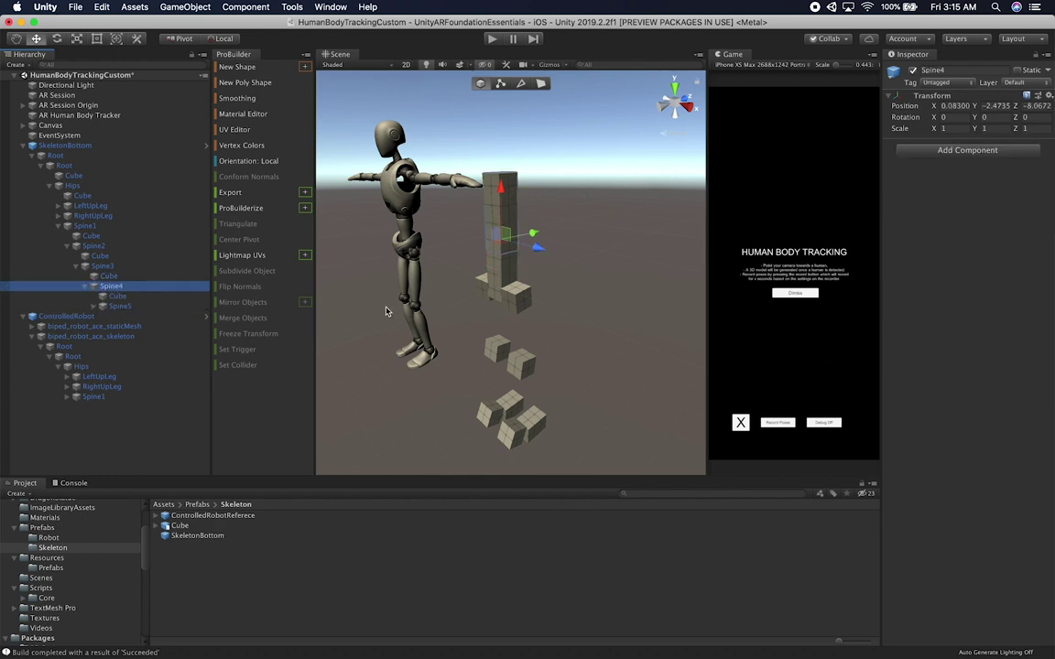
- Test-rotate Spine4 and Spine1 to bend the cube column
{"action": "key", "text": "e"}
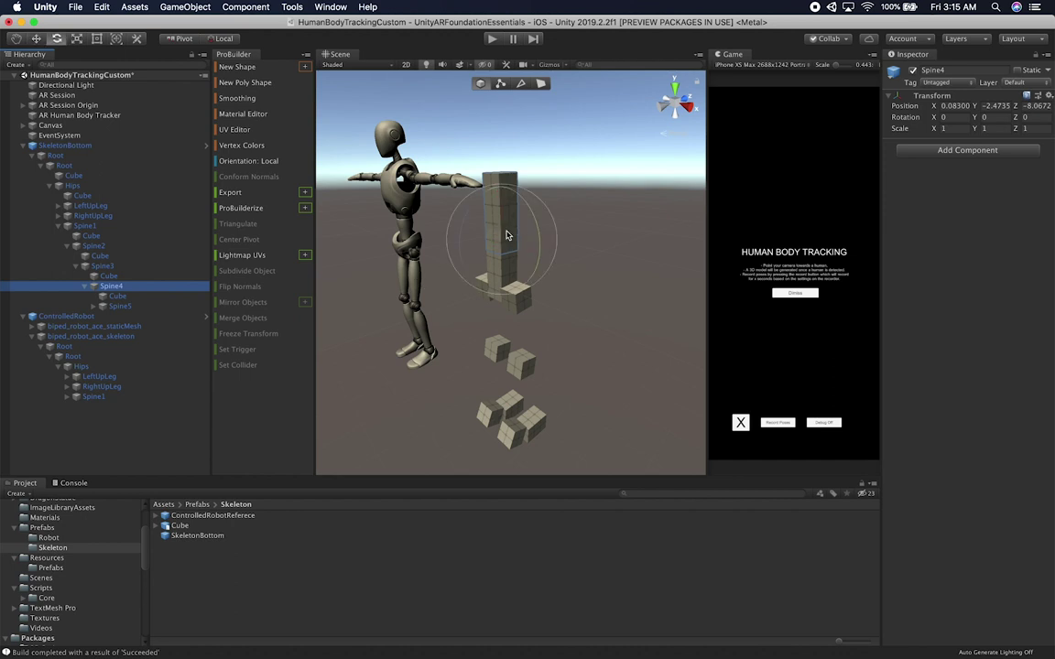
{"action": "mouse_move", "coordinate": [463, 213]}
{"action": "left_mouse_down"}
{"action": "mouse_move", "coordinate": [492, 215]}
{"action": "mouse_move", "coordinate": [478, 227]}
{"action": "left_mouse_up"}
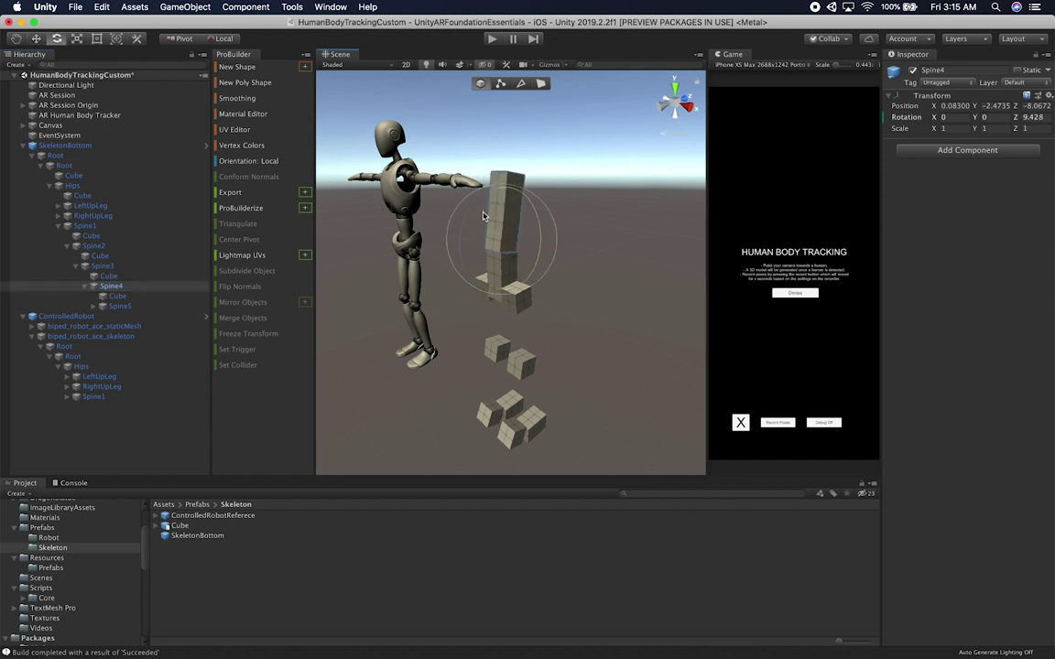
{"action": "left_click", "coordinate": [84, 225]}
{"action": "left_click_drag", "start_coordinate": [448, 214], "coordinate": [509, 246]}
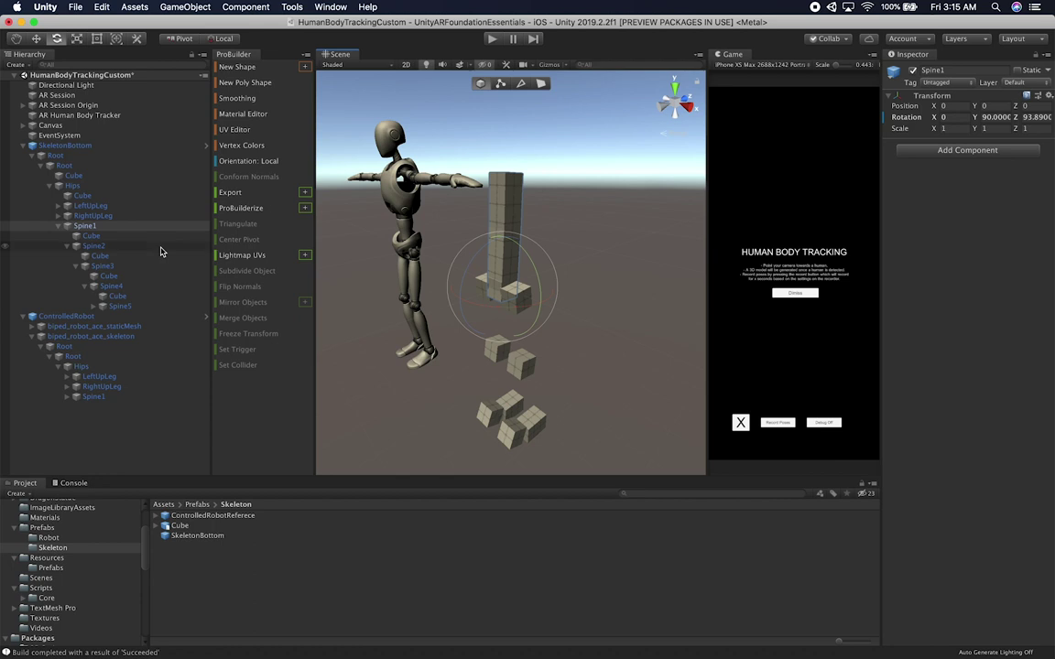
{"action": "key", "text": "Down"}
{"action": "key", "text": "Down"}
{"action": "key", "text": "Down"}
{"action": "key", "text": "Down"}
{"action": "key", "text": "Down"}
{"action": "key", "text": "Down"}
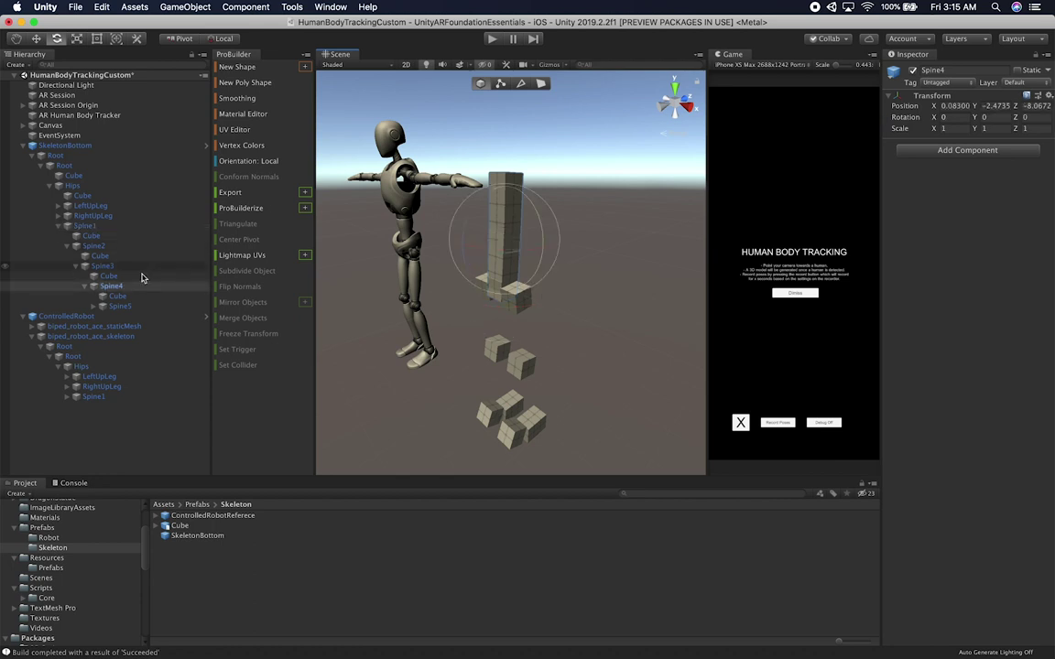
- Expand Spine5 to reach Spine6, then select the RightUpLeg bone
{"action": "left_click", "coordinate": [108, 308]}
{"action": "left_click", "coordinate": [99, 305]}
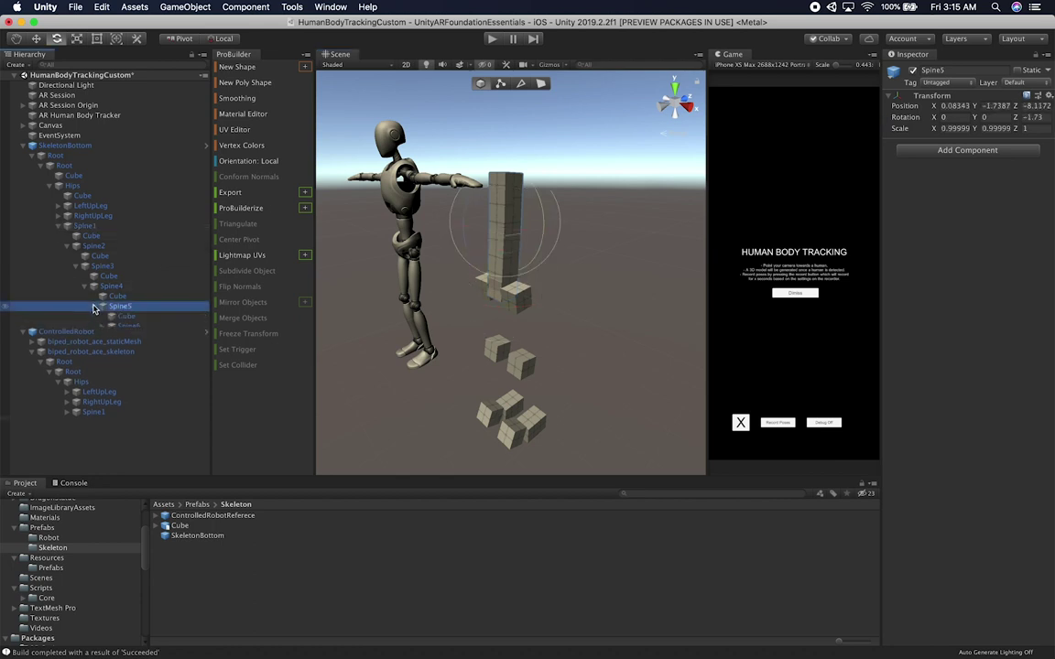
{"action": "left_click", "coordinate": [122, 327]}
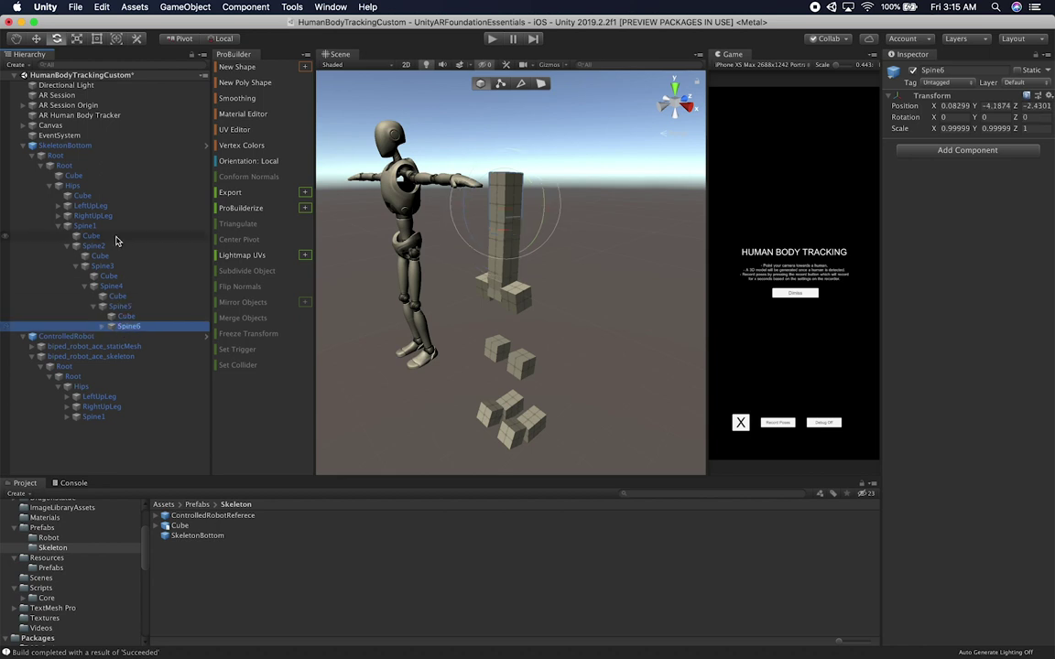
{"action": "left_click", "coordinate": [91, 217]}
- Swing the RightUpLeg bone to test the leg cubes, then undo back to X 0, Y 90, Z 84
{"action": "left_click_drag", "start_coordinate": [465, 272], "coordinate": [436, 336]}
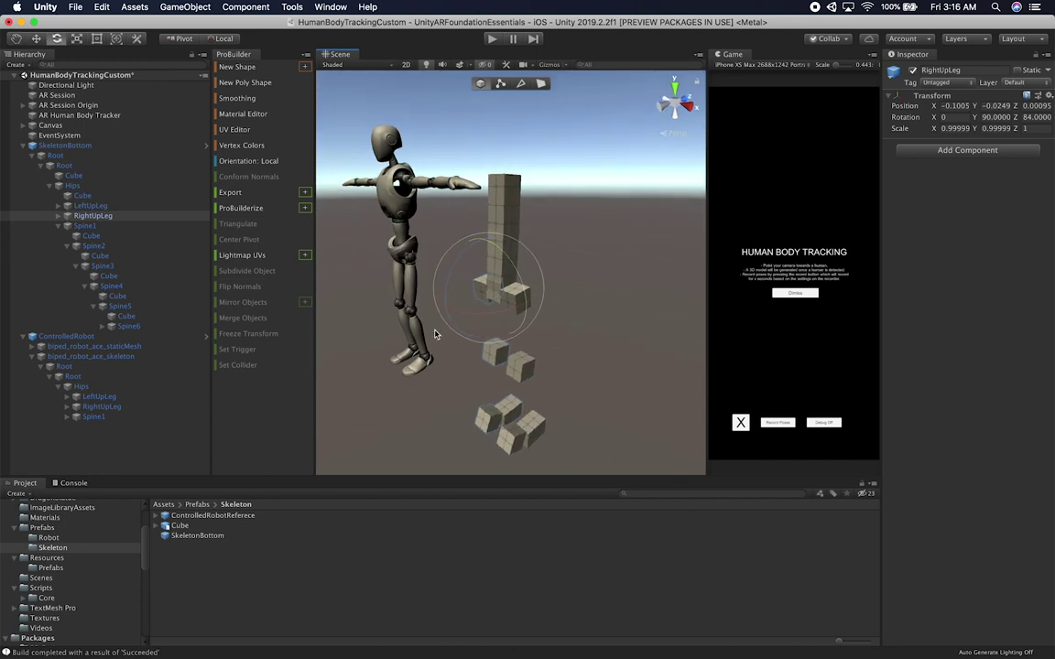
{"action": "left_click_drag", "start_coordinate": [454, 266], "coordinate": [623, 237]}
{"action": "key", "text": "super+z"}
{"action": "right_click_drag", "start_coordinate": [426, 212], "coordinate": [428, 271]}
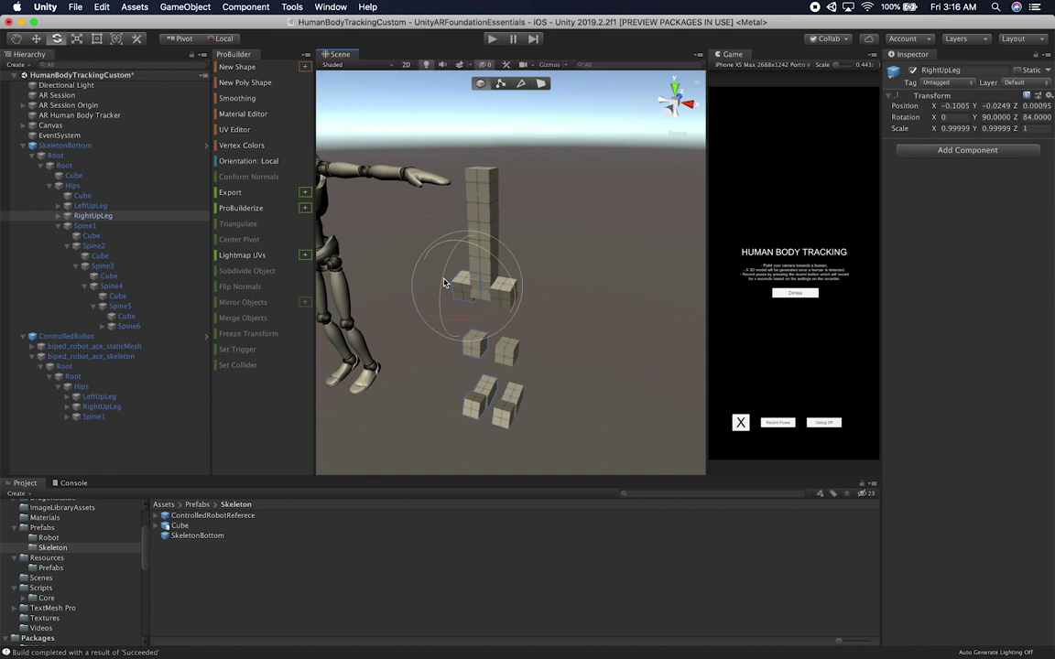
{"action": "right_click_drag", "start_coordinate": [444, 282], "coordinate": [316, 254]}
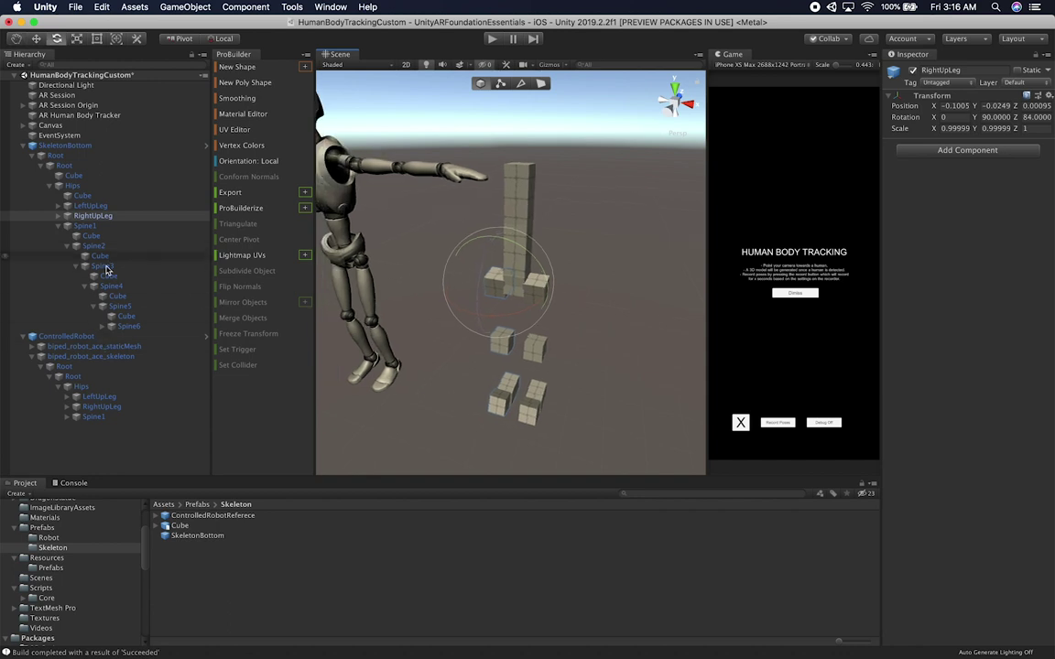
- Inspect the robot's Spine2 to Spine5 bones, then delete ControlledRobot from the scene
{"action": "left_click", "coordinate": [67, 418]}
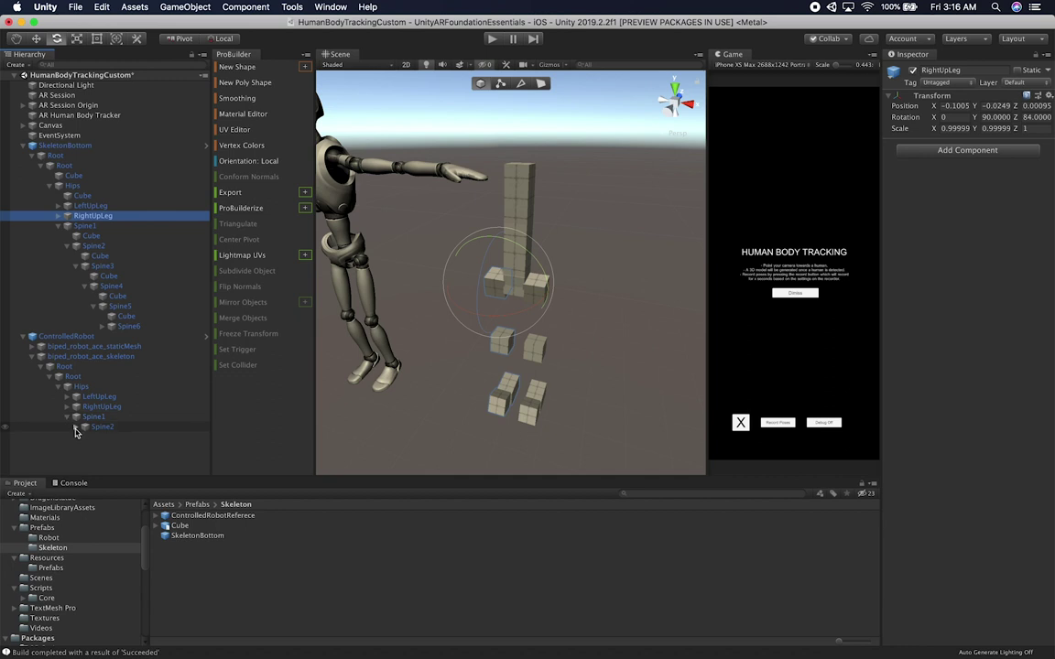
{"action": "left_click", "coordinate": [76, 427]}
{"action": "left_click", "coordinate": [108, 438]}
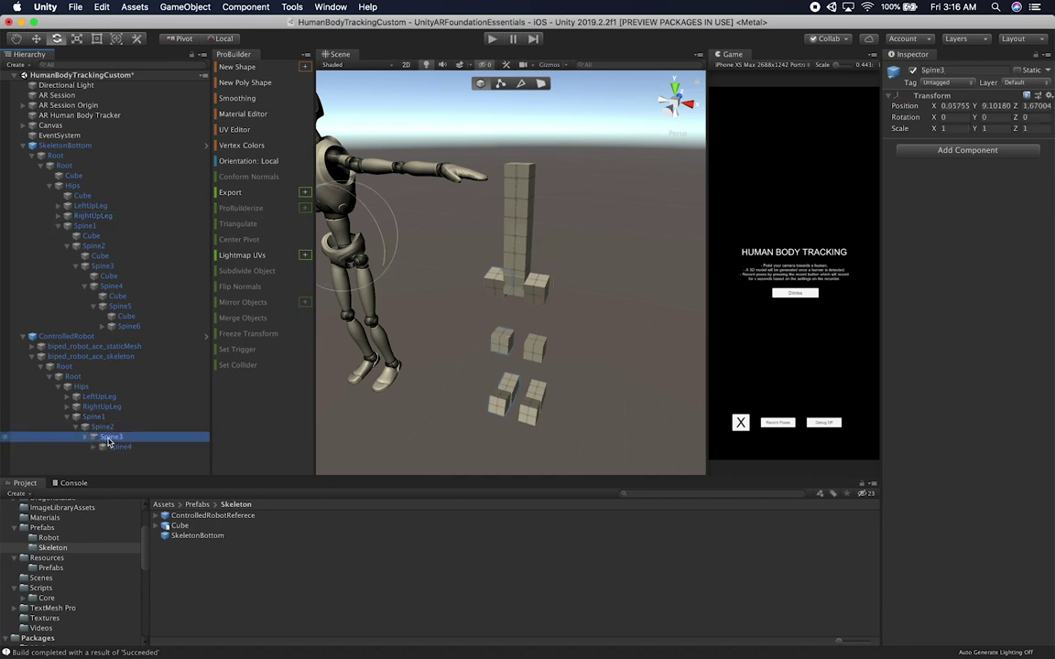
{"action": "left_click", "coordinate": [94, 447]}
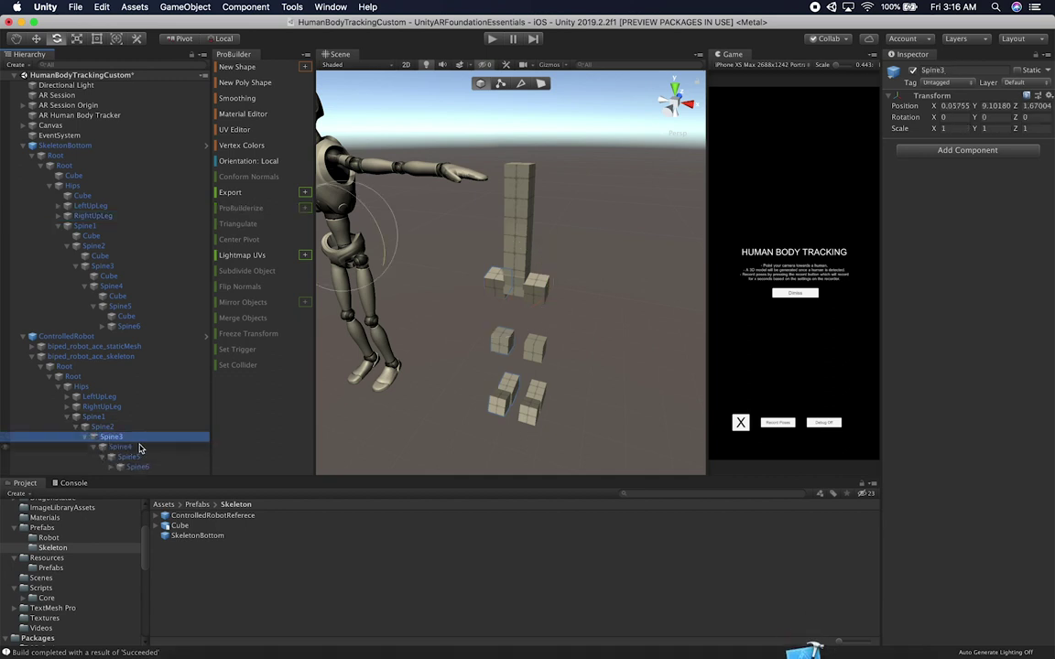
{"action": "left_click", "coordinate": [105, 457], "text": "alt"}
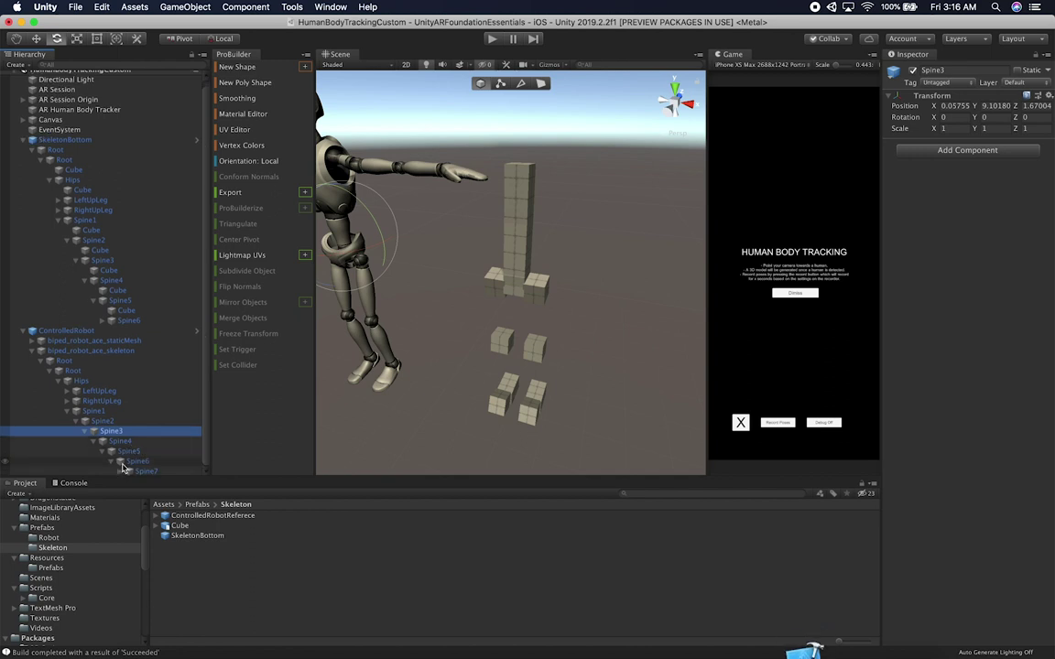
{"action": "scroll", "coordinate": [188, 417], "scroll_direction": "down", "scroll_amount": 1}
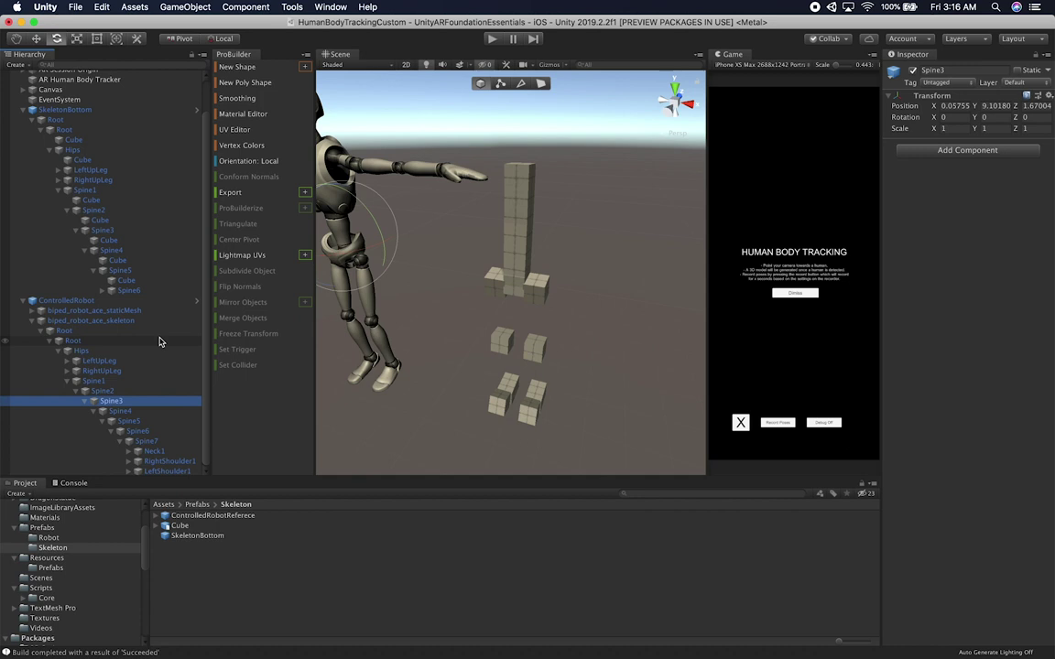
{"action": "left_click", "coordinate": [62, 302]}
{"action": "key", "text": "Delete"}
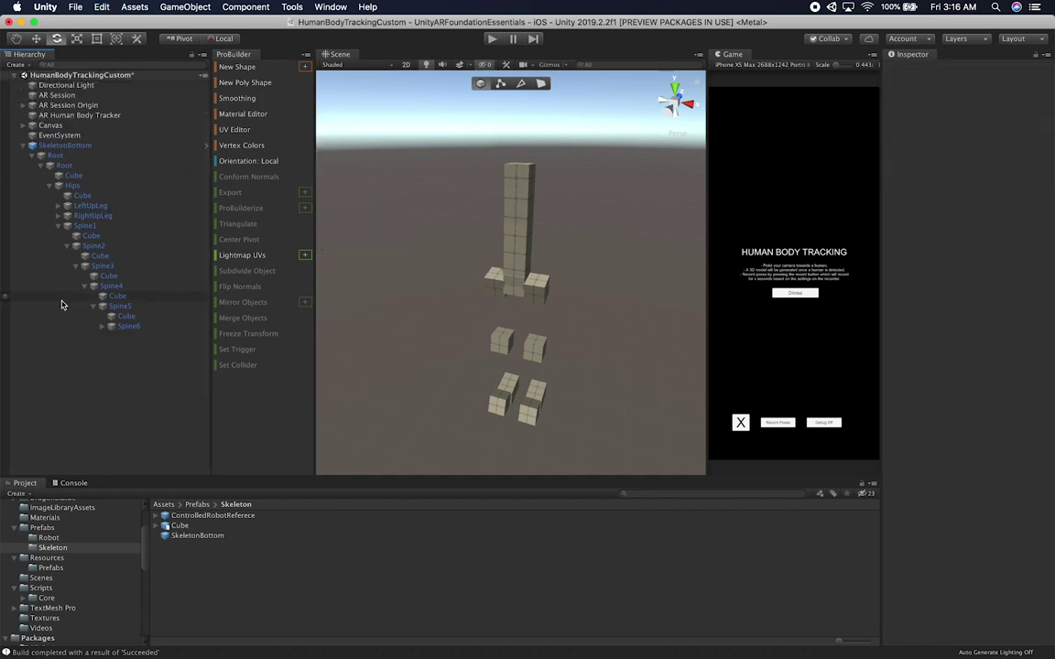
- View SkeletonBottom from the front, delete it, and select AR Session Origin
{"action": "left_click", "coordinate": [62, 146]}
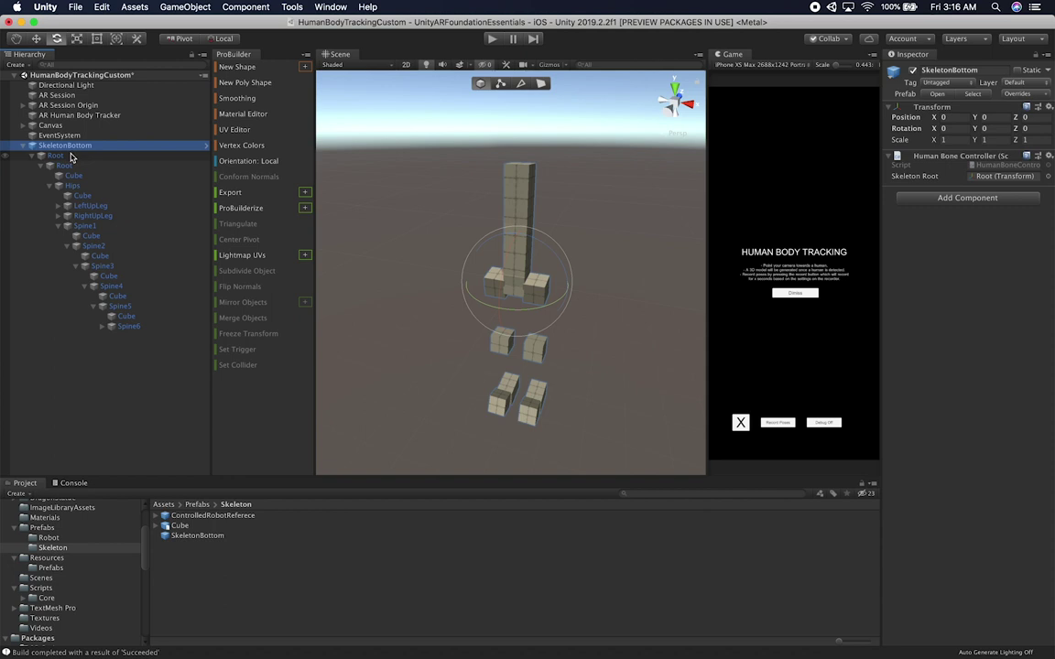
{"action": "left_click_drag", "start_coordinate": [549, 302], "coordinate": [489, 333], "text": "alt"}
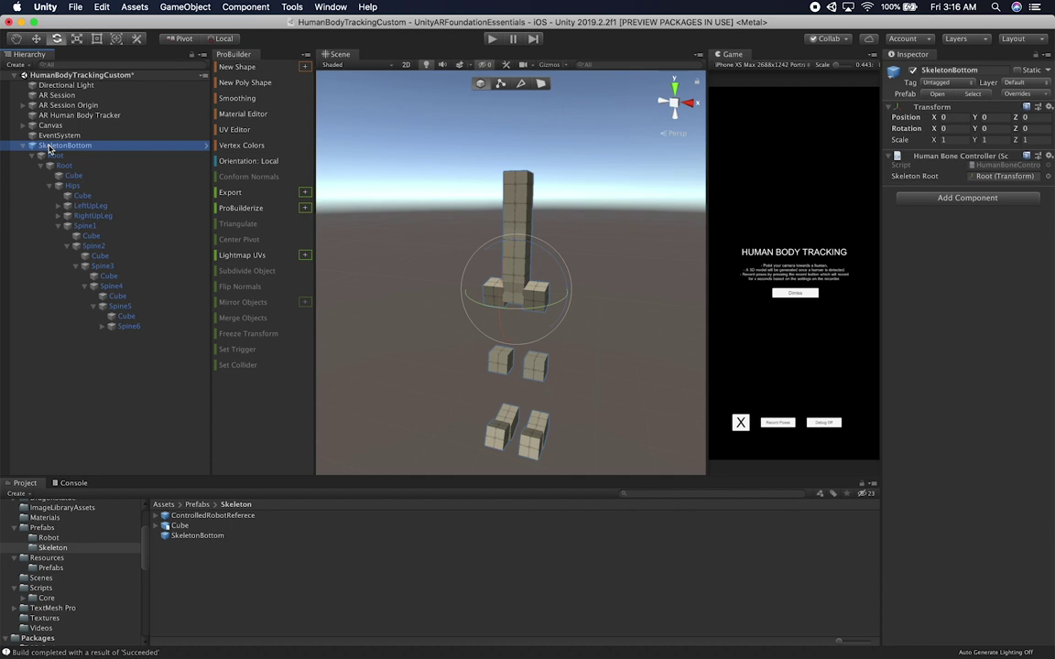
{"action": "key", "text": "super+BackSpace"}
{"action": "left_click", "coordinate": [90, 106]}
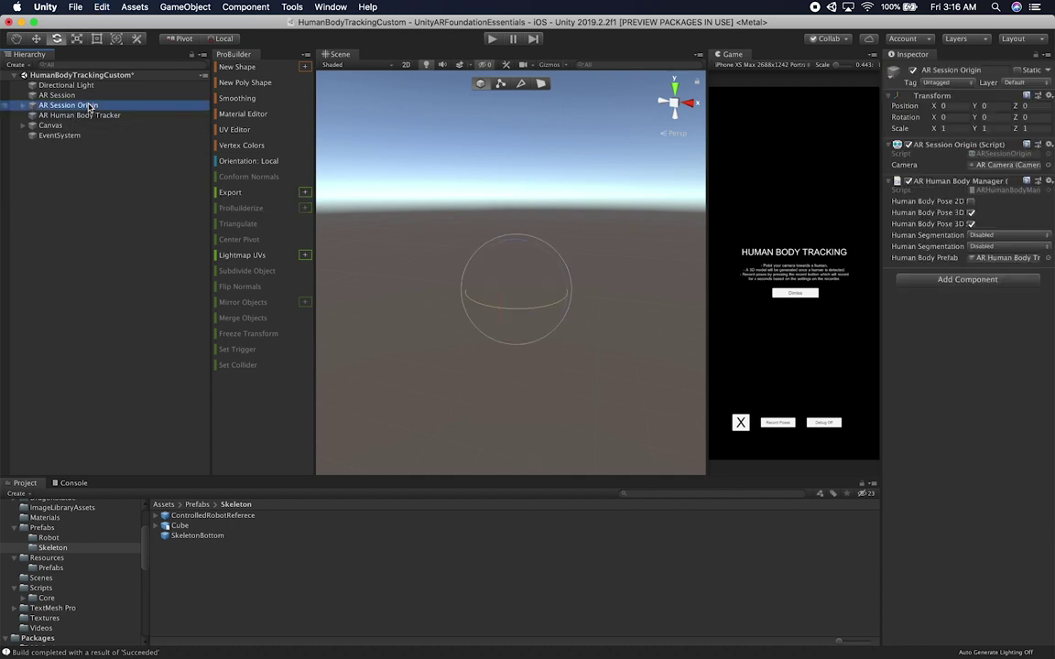
{"action": "left_click", "coordinate": [88, 115]}
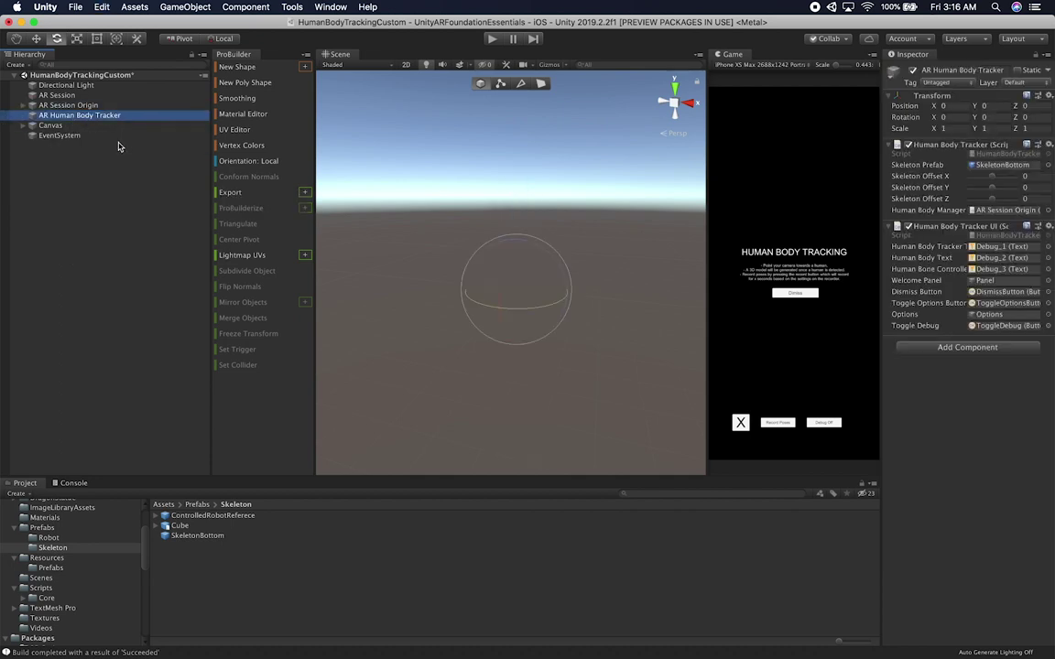
{"action": "left_click", "coordinate": [996, 167]}
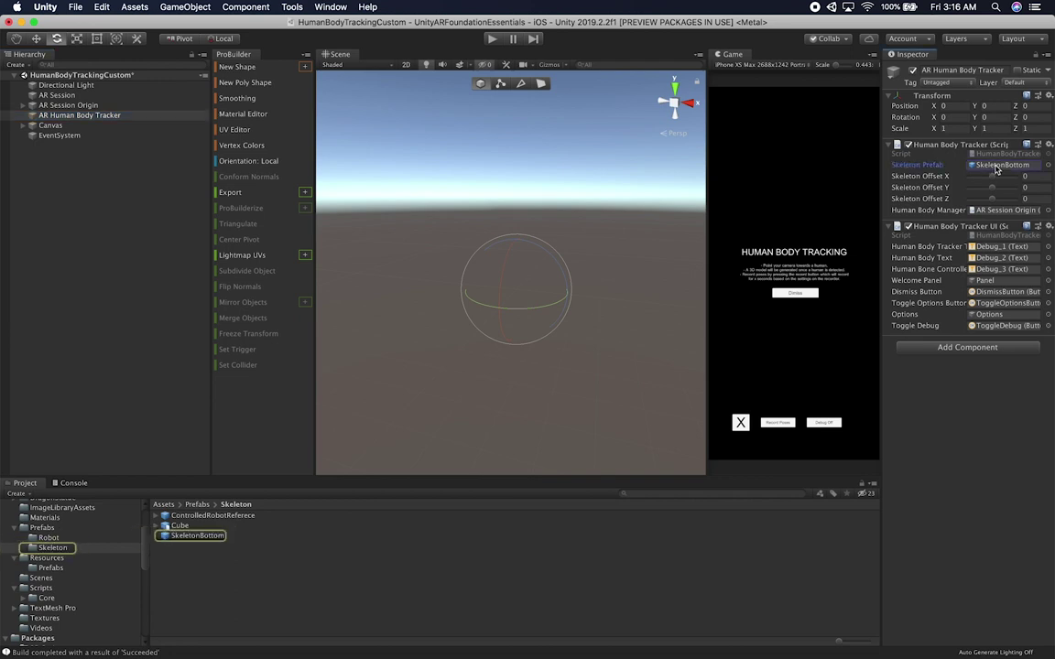
{"action": "left_click", "coordinate": [197, 536]}
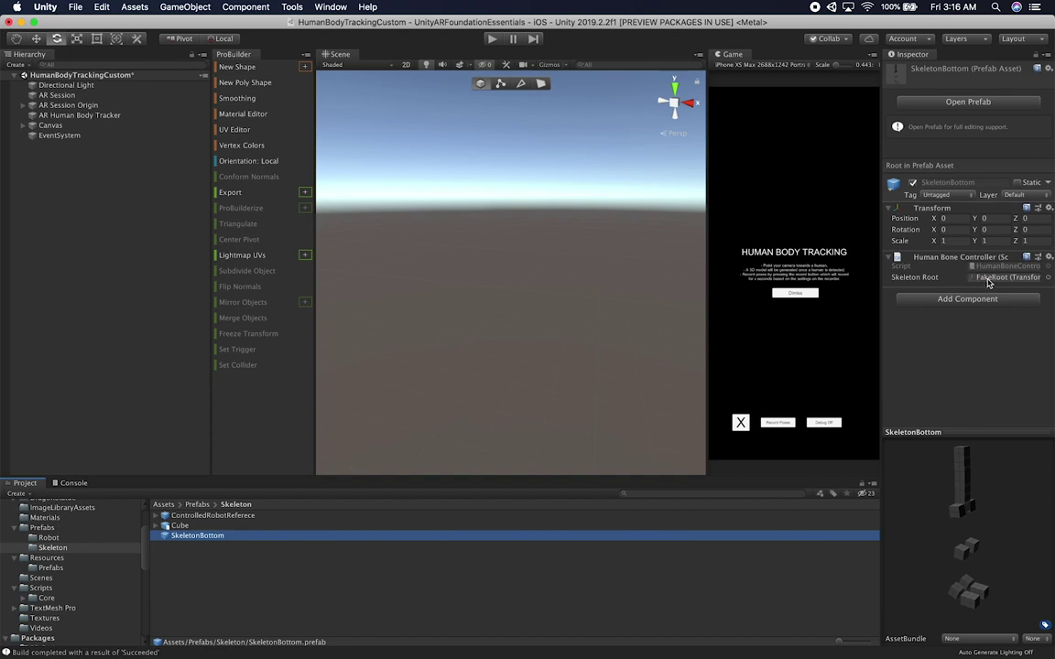
- Place a SkeletonBottom prefab instance in the Hierarchy and expand it to reveal FakeRoot
{"action": "left_click", "coordinate": [168, 488]}
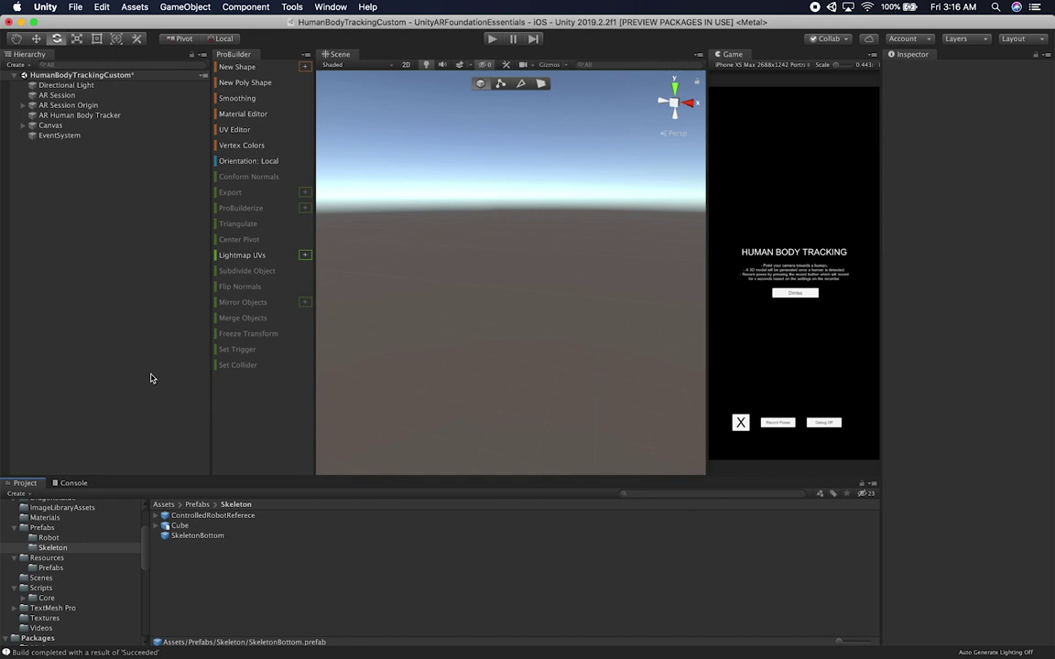
{"action": "left_click_drag", "start_coordinate": [188, 536], "coordinate": [122, 292]}
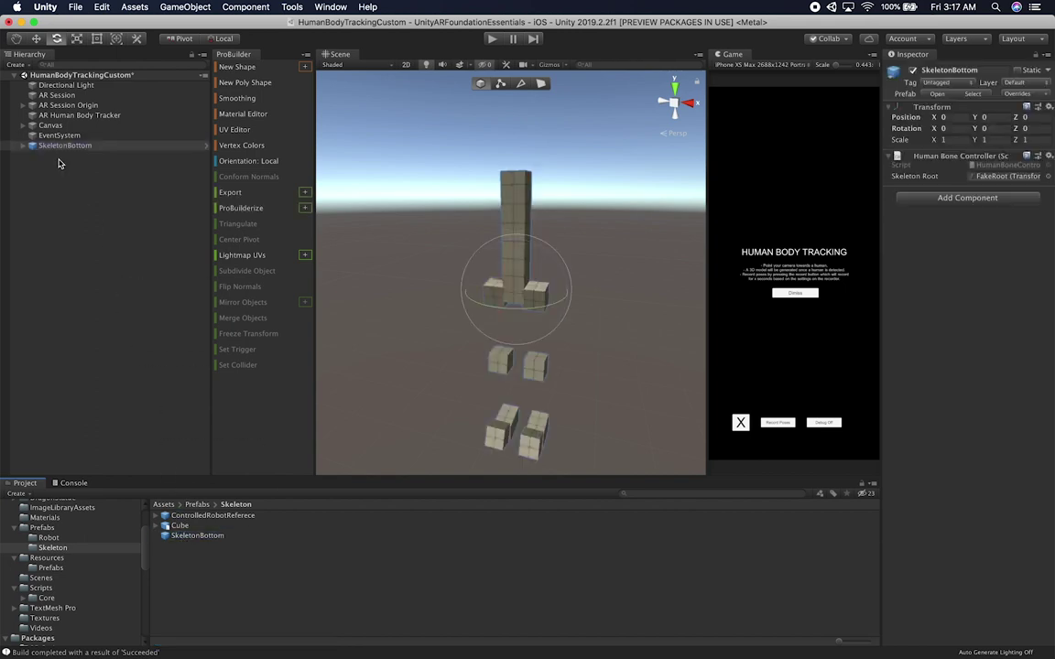
{"action": "left_click", "coordinate": [25, 146]}
{"action": "left_click", "coordinate": [58, 156]}
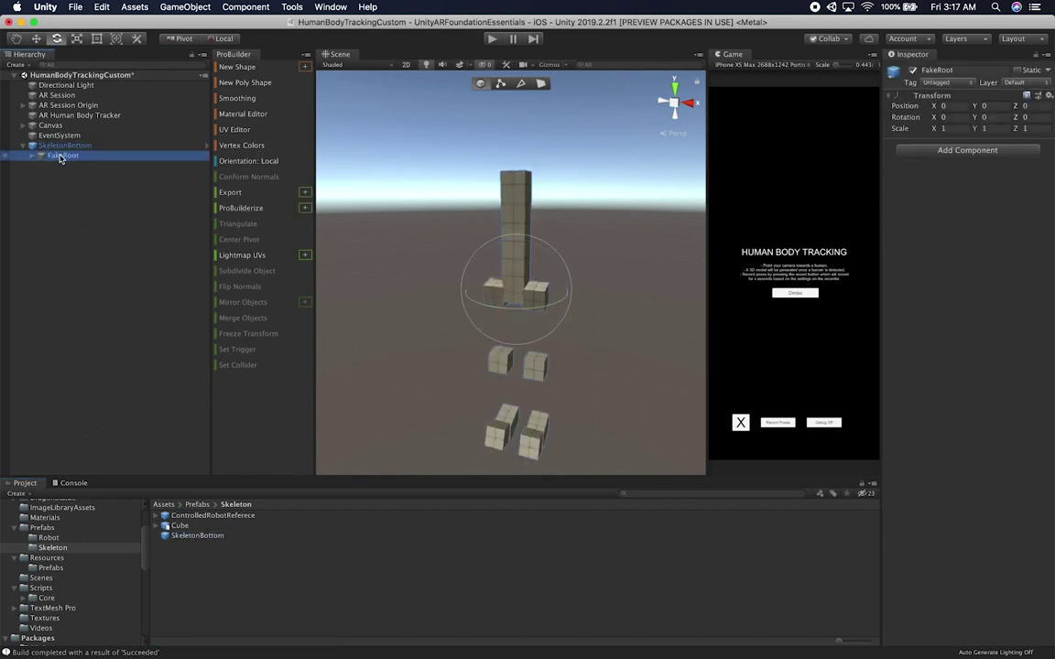
{"action": "left_click", "coordinate": [66, 174]}
{"action": "left_click", "coordinate": [66, 145]}
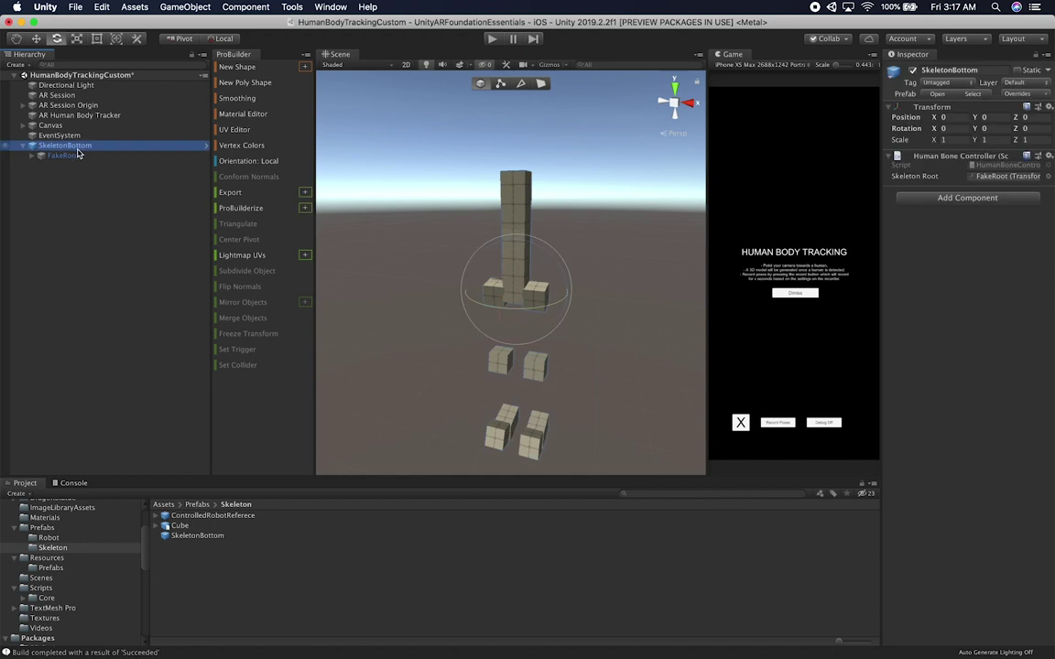
- Rename FakeRoot to Root and apply all overrides to the SkeletonBottom prefab
{"action": "left_click", "coordinate": [62, 156]}
{"action": "left_click", "coordinate": [62, 157]}
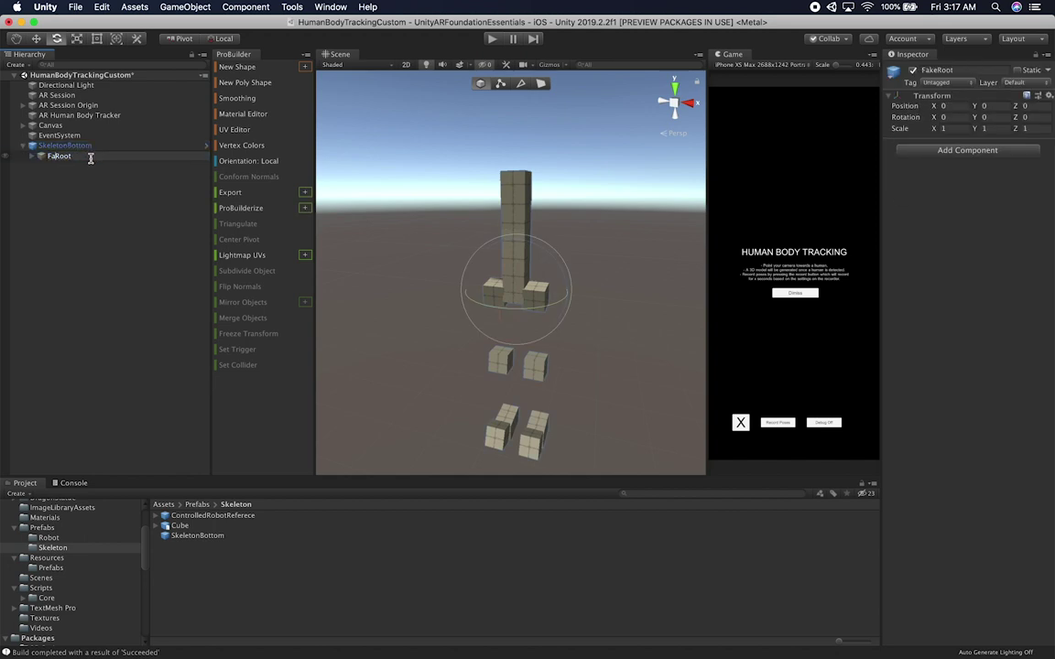
{"action": "key", "text": "BackSpace"}
{"action": "key", "text": "BackSpace"}
{"action": "key", "text": "Return"}
{"action": "left_click", "coordinate": [32, 157]}
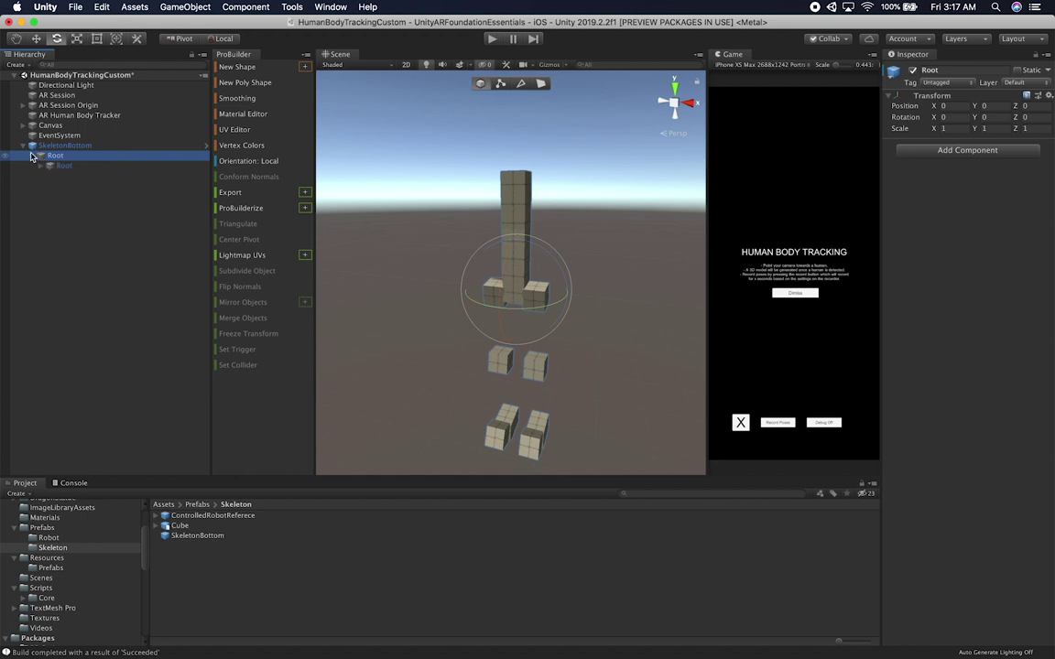
{"action": "left_click", "coordinate": [63, 145]}
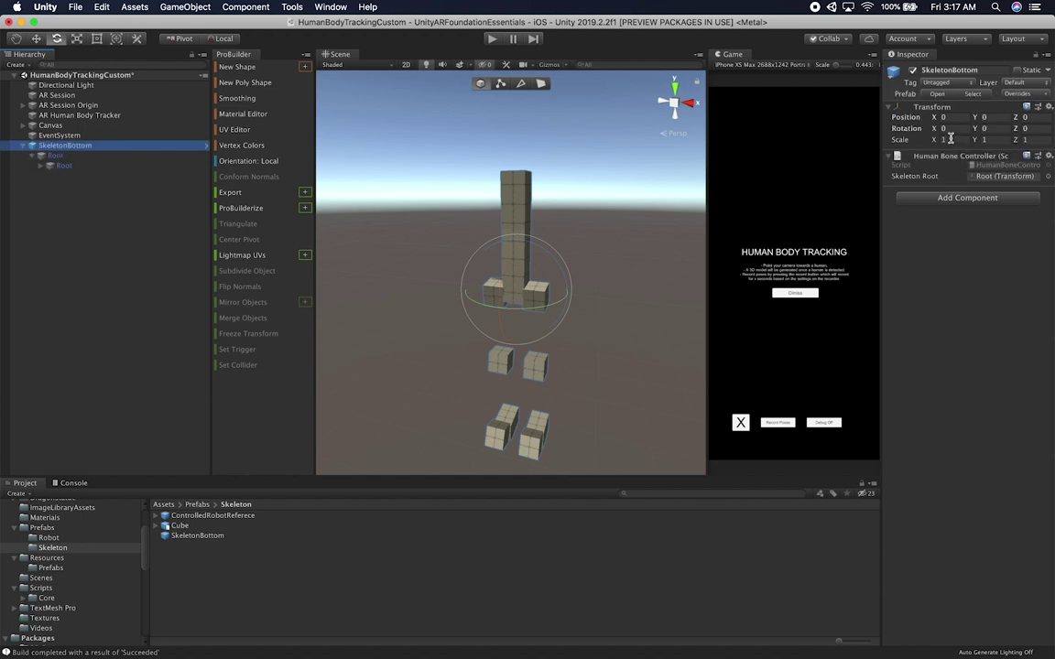
{"action": "left_click", "coordinate": [1028, 94]}
{"action": "left_click", "coordinate": [1012, 184]}
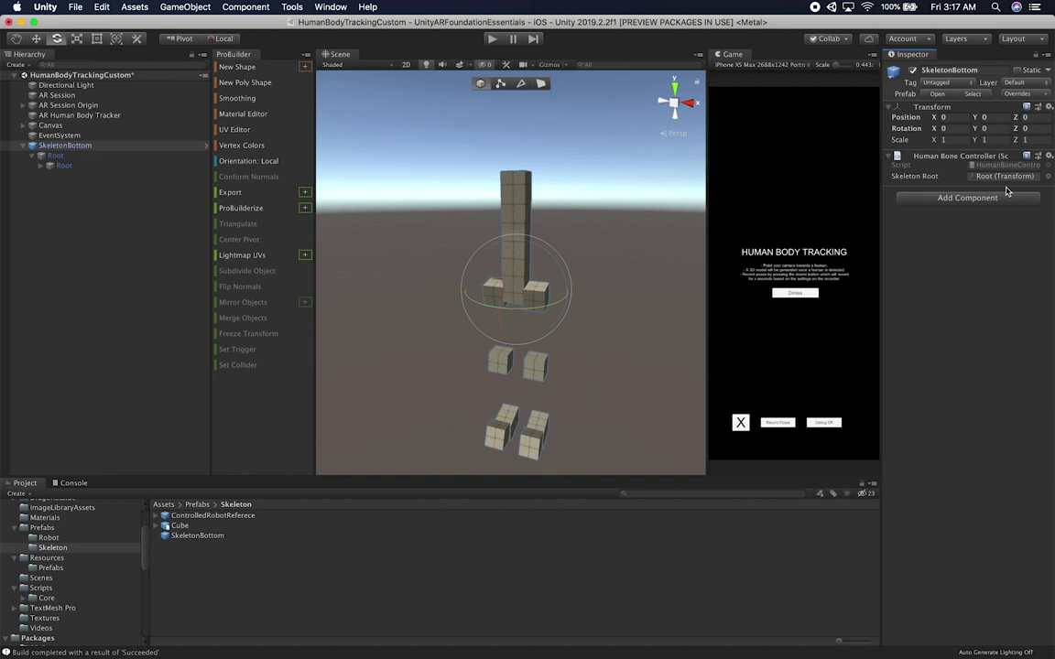
{"action": "left_click", "coordinate": [76, 148]}
- Delete the SkeletonBottom scene instance and verify the assigned Skeleton Prefab keeps Root as its Skeleton Root
{"action": "key", "text": "super+BackSpace"}
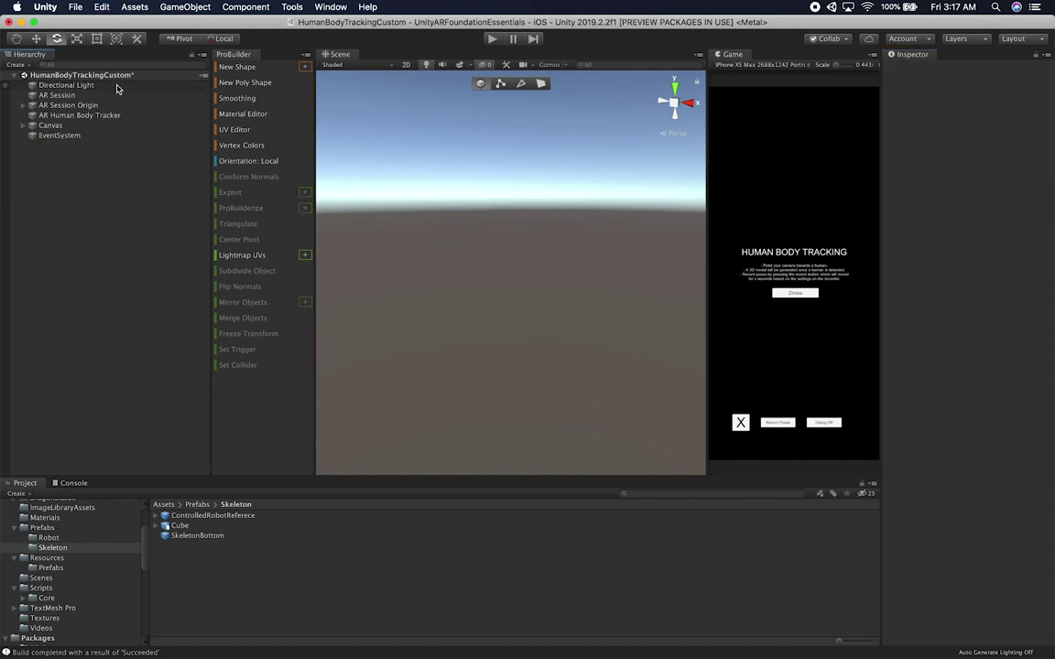
{"action": "left_click", "coordinate": [92, 114]}
{"action": "left_click", "coordinate": [1007, 166]}
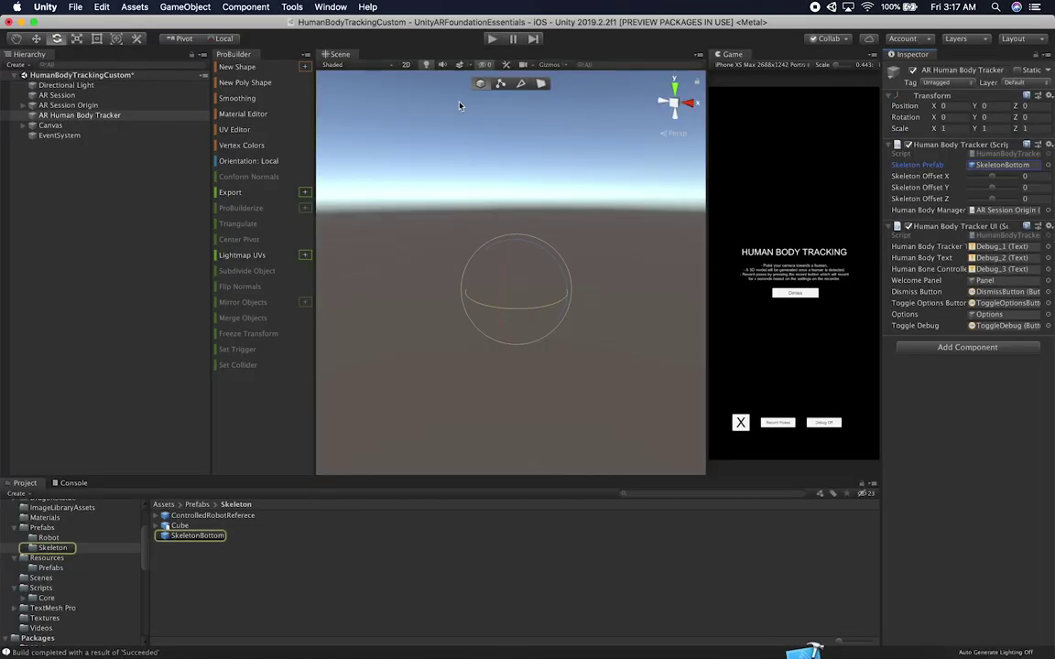
{"action": "left_click", "coordinate": [196, 535]}
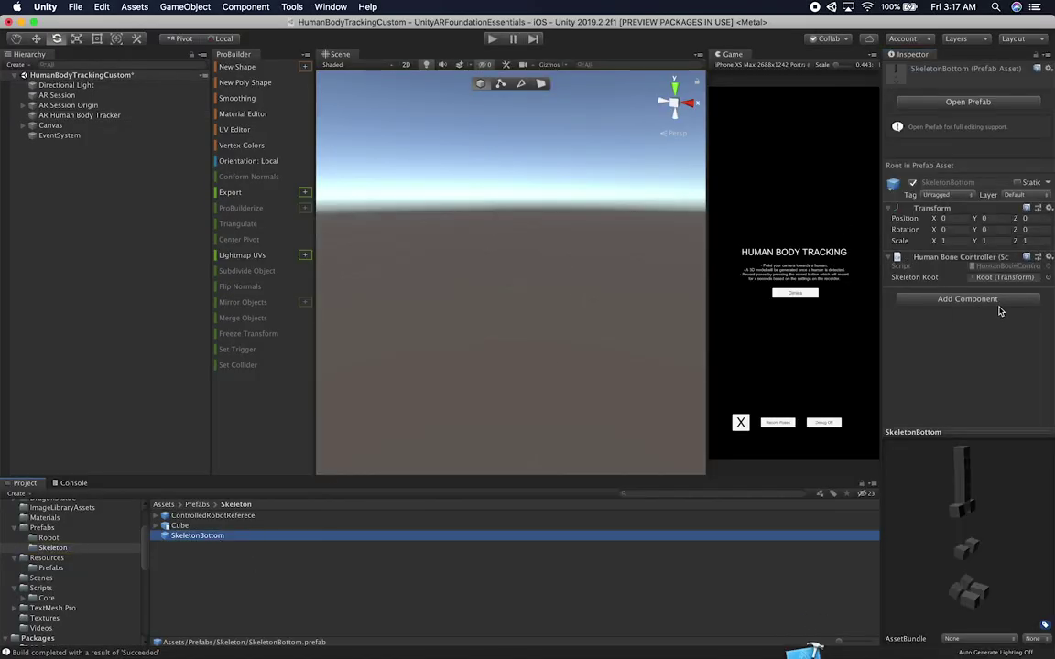
{"action": "left_click", "coordinate": [54, 193]}
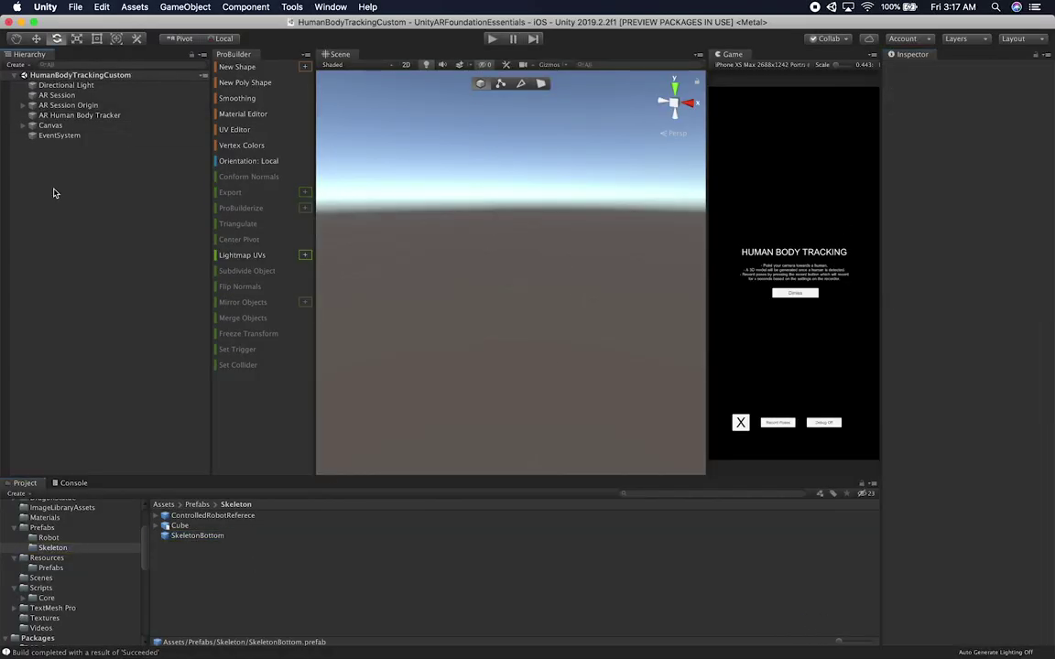
- In Finder, close the Trash window and Quick Look the RPReplay .mov from Downloads
{"action": "key", "text": "super+Tab"}
{"action": "key", "text": "super+Tab"}
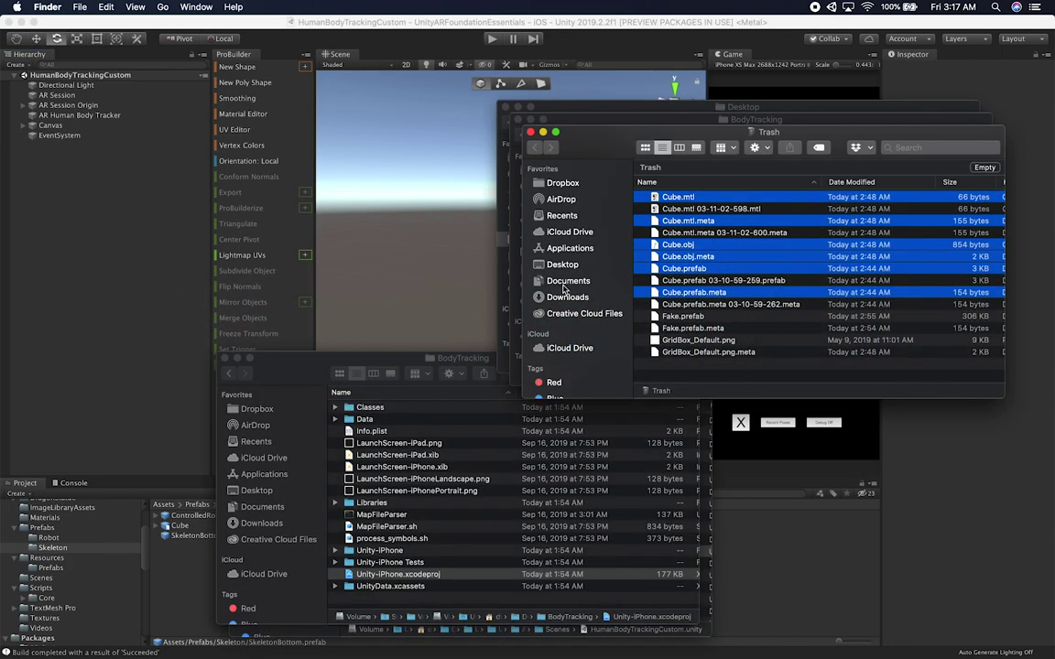
{"action": "key", "text": "super+w"}
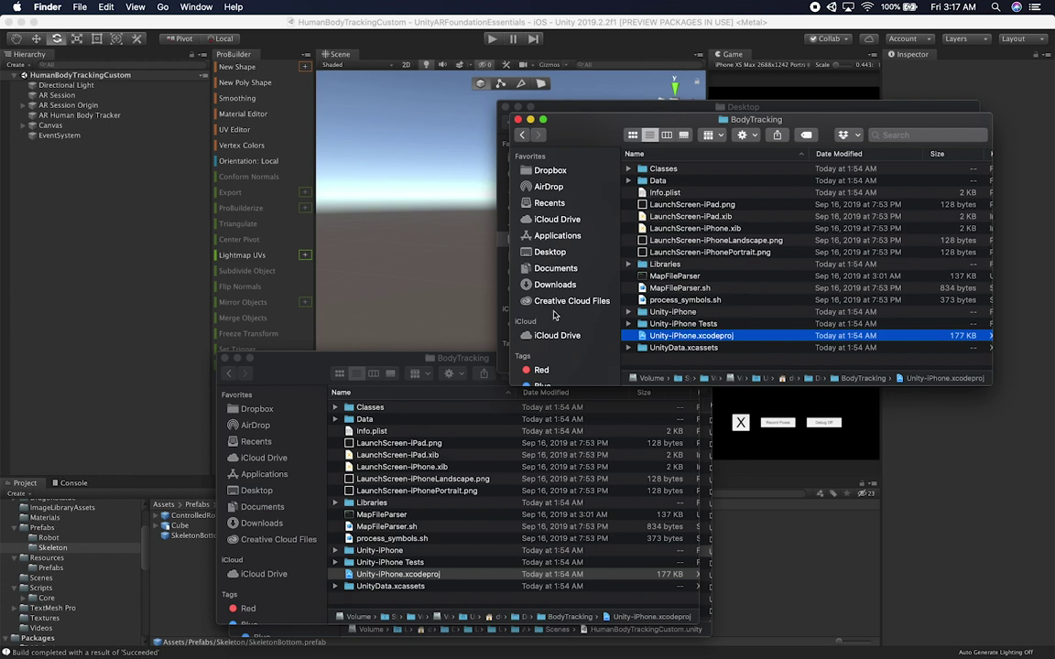
{"action": "left_click", "coordinate": [555, 284]}
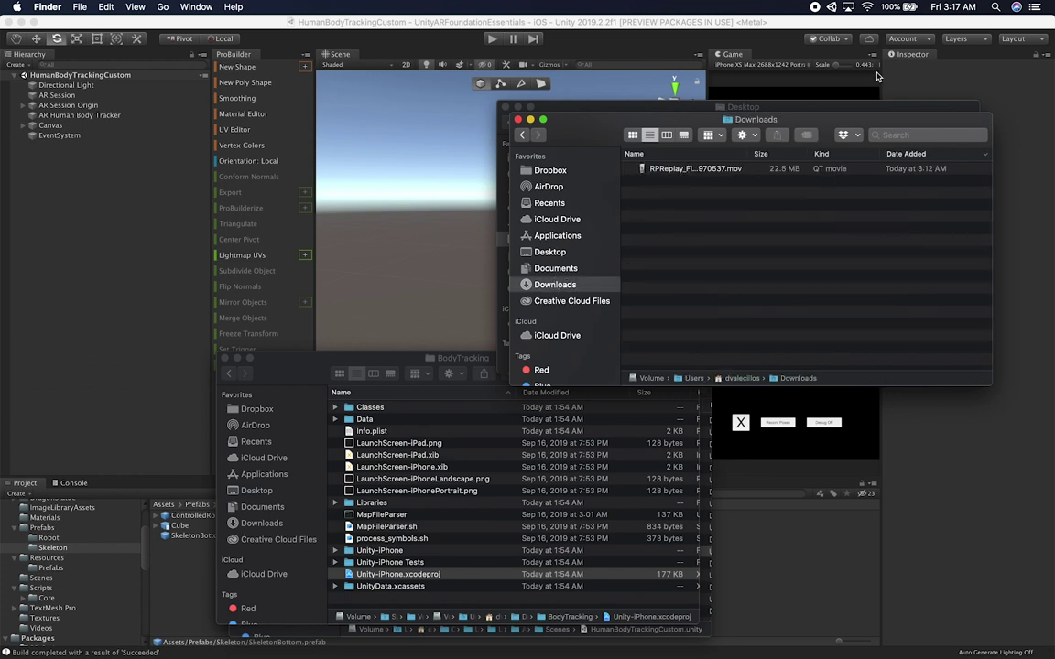
{"action": "left_click", "coordinate": [708, 174]}
{"action": "key", "text": "space"}
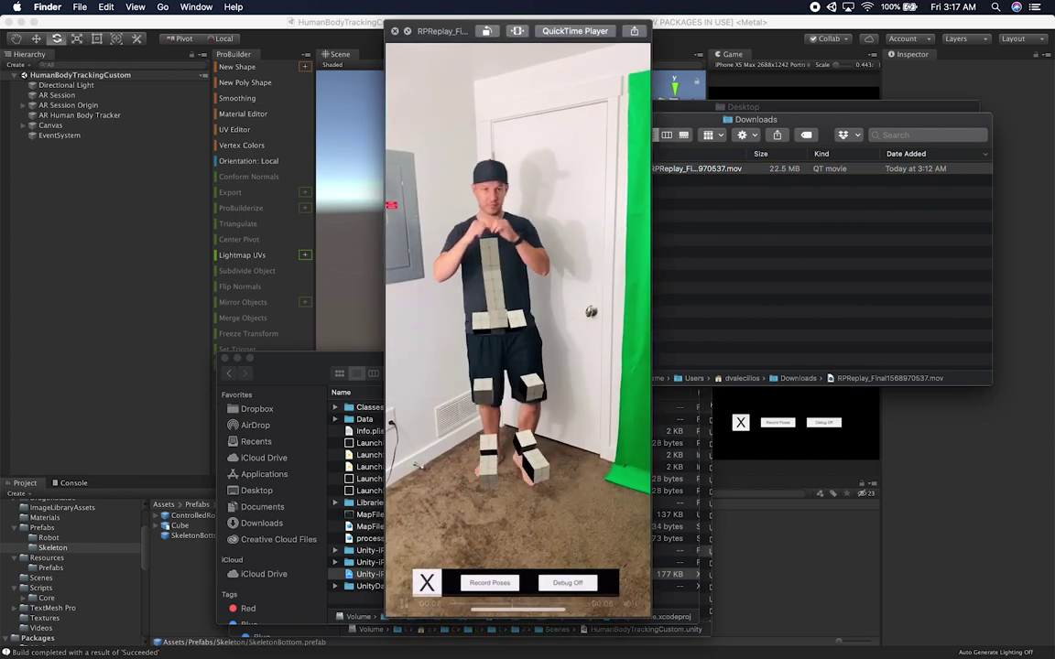
- Scrub the AR tracking recording from 00:06 back to 00:04, then close the preview
{"action": "mouse_move", "coordinate": [403, 603]}
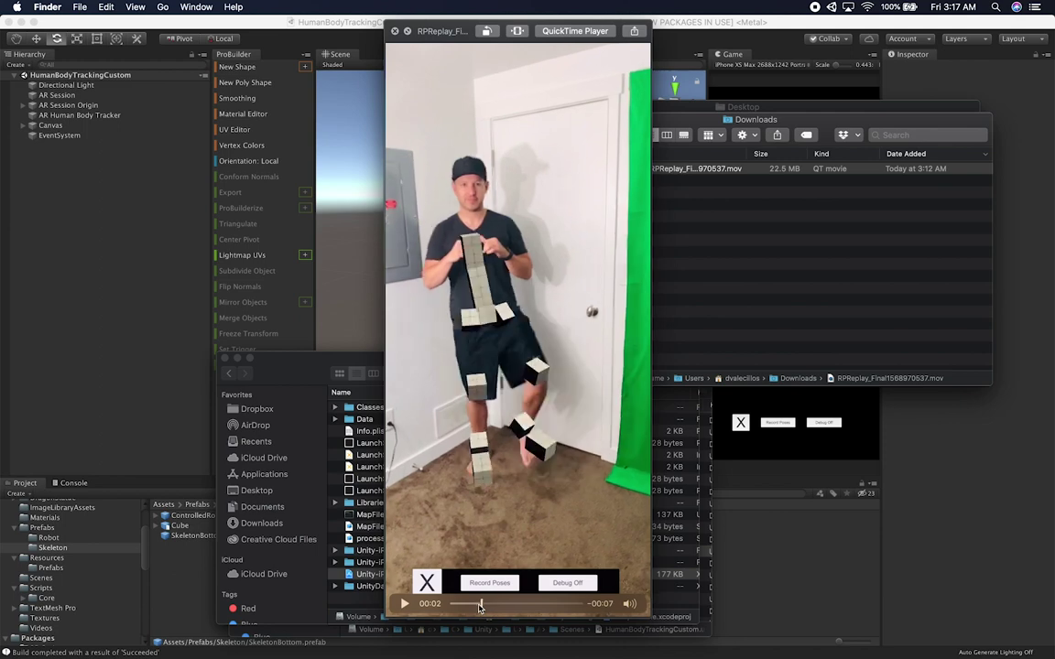
{"action": "left_click", "coordinate": [550, 605]}
{"action": "left_click_drag", "start_coordinate": [550, 612], "coordinate": [511, 607]}
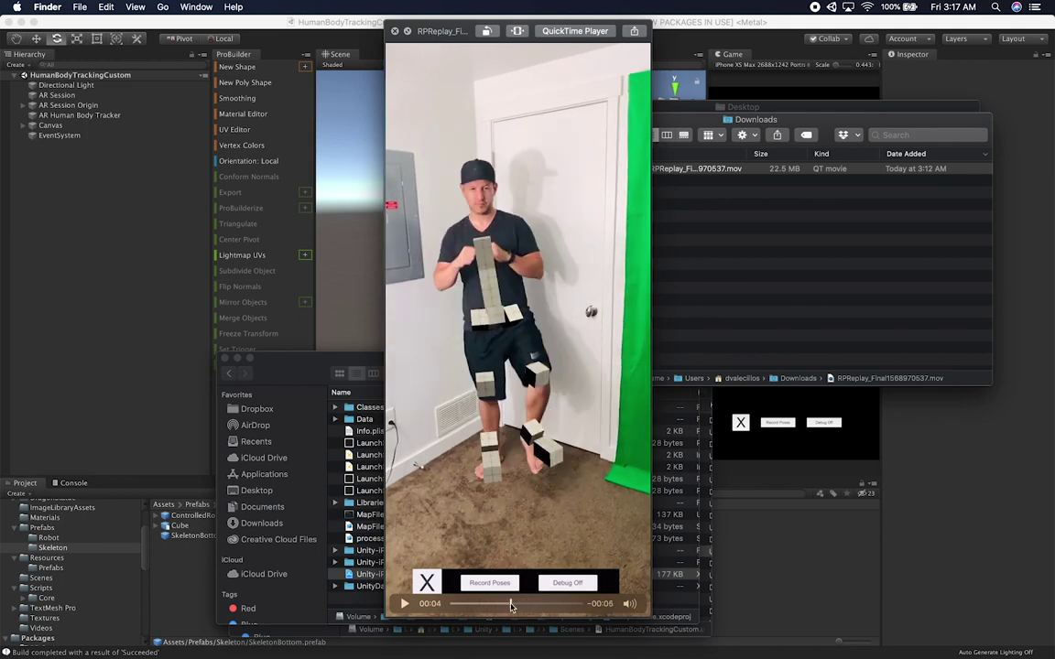
{"action": "left_click", "coordinate": [395, 30]}
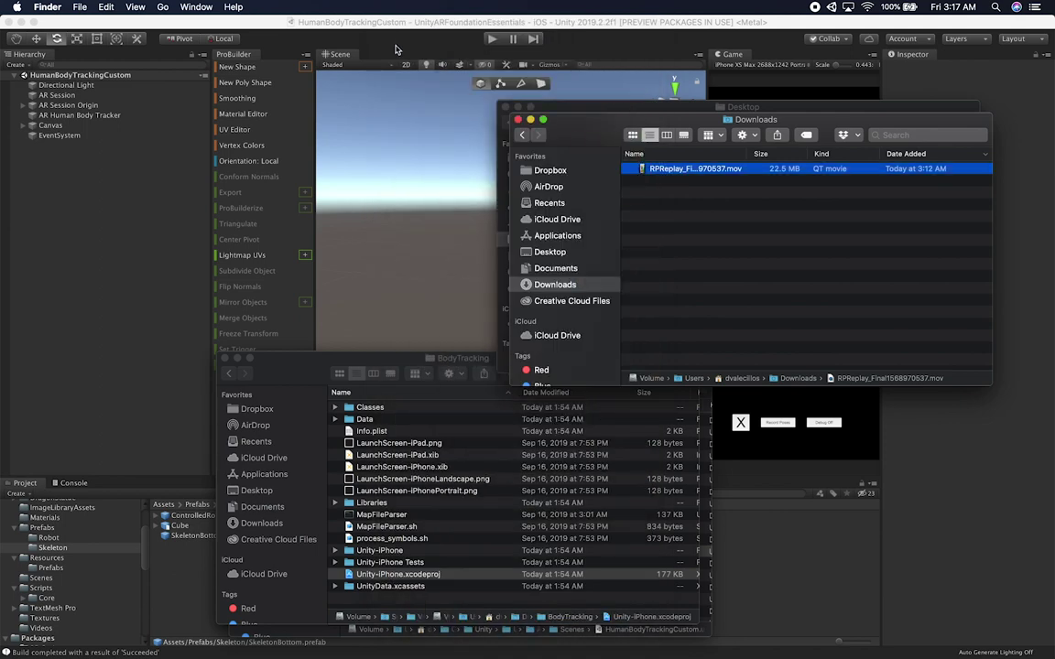